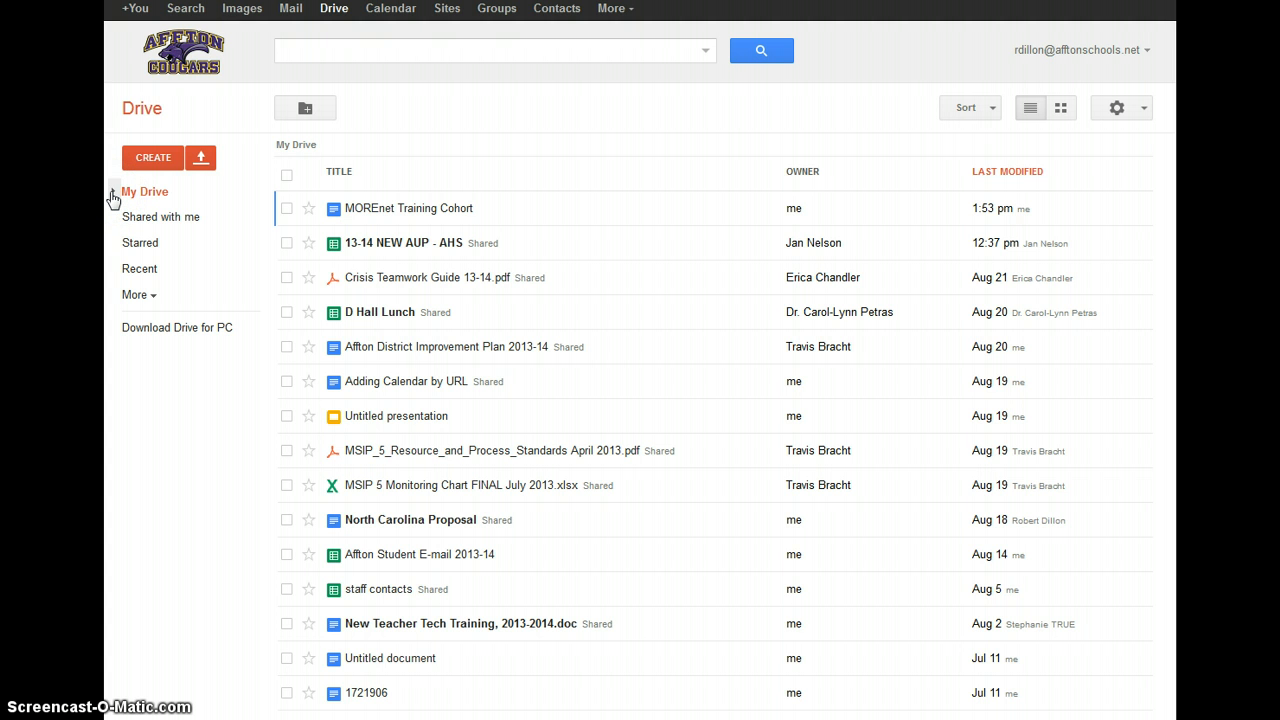
# Expand the My Drive tree and view the files shared with the account and the starred items.
pyautogui.click(115, 195)
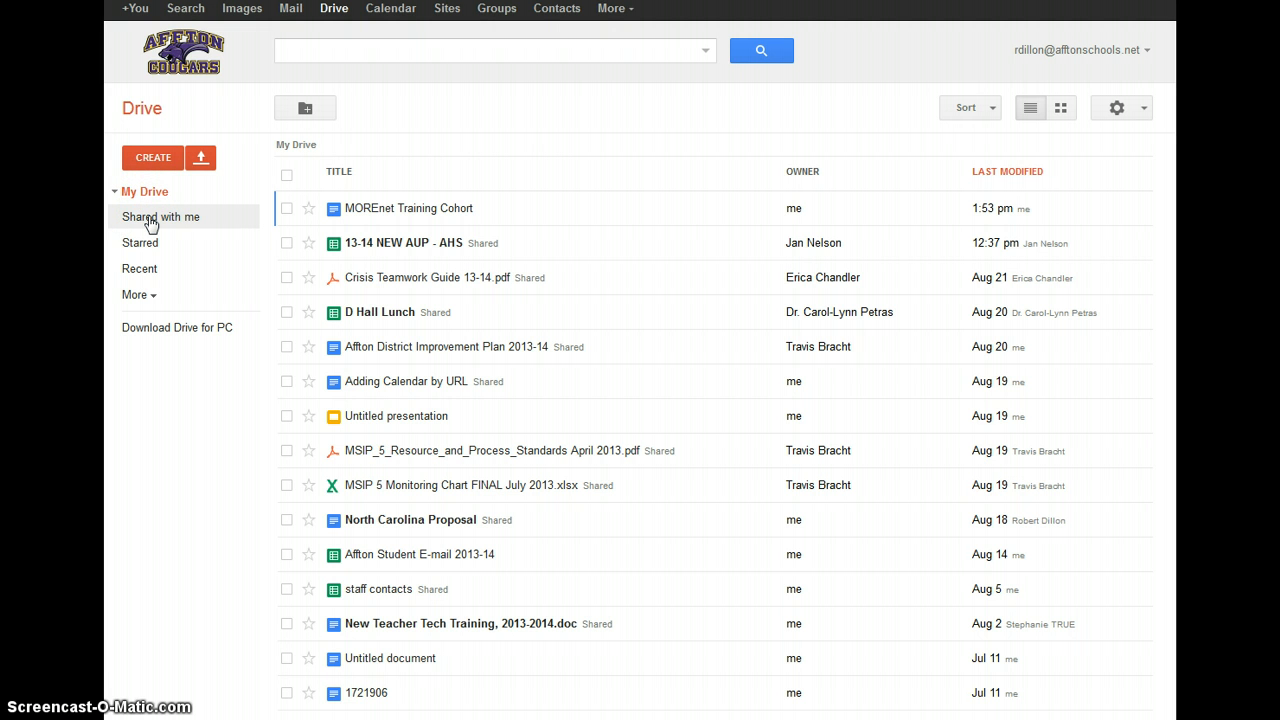
pyautogui.click(150, 222)
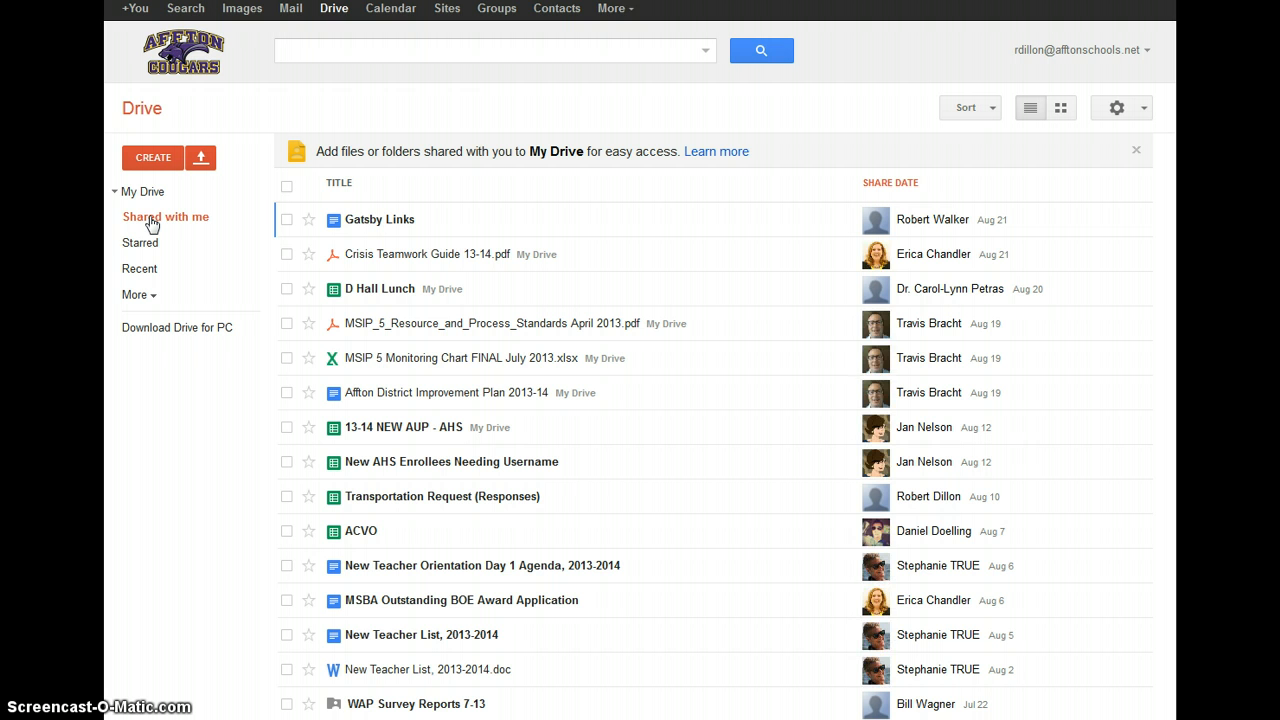
pyautogui.click(208, 230)
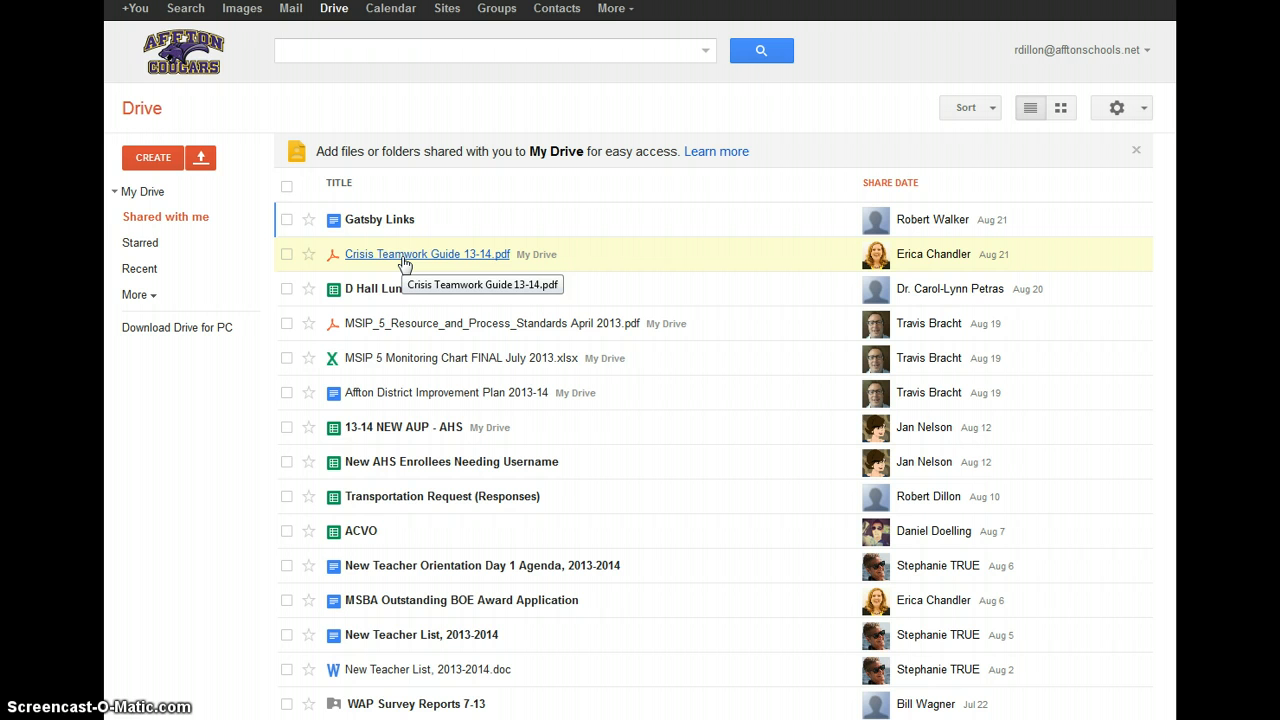
pyautogui.click(145, 250)
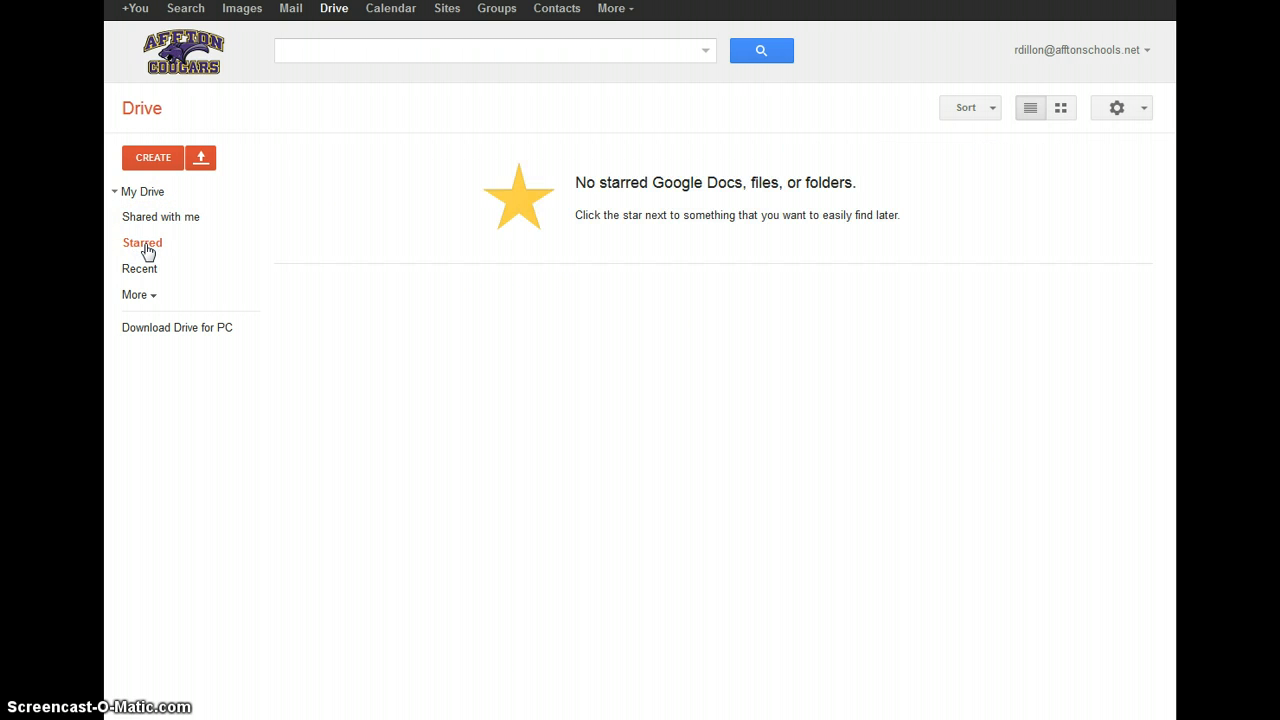
# Star the MOREnet Training Cohort document in My Drive and remove its star again from the starred list.
pyautogui.click(144, 198)
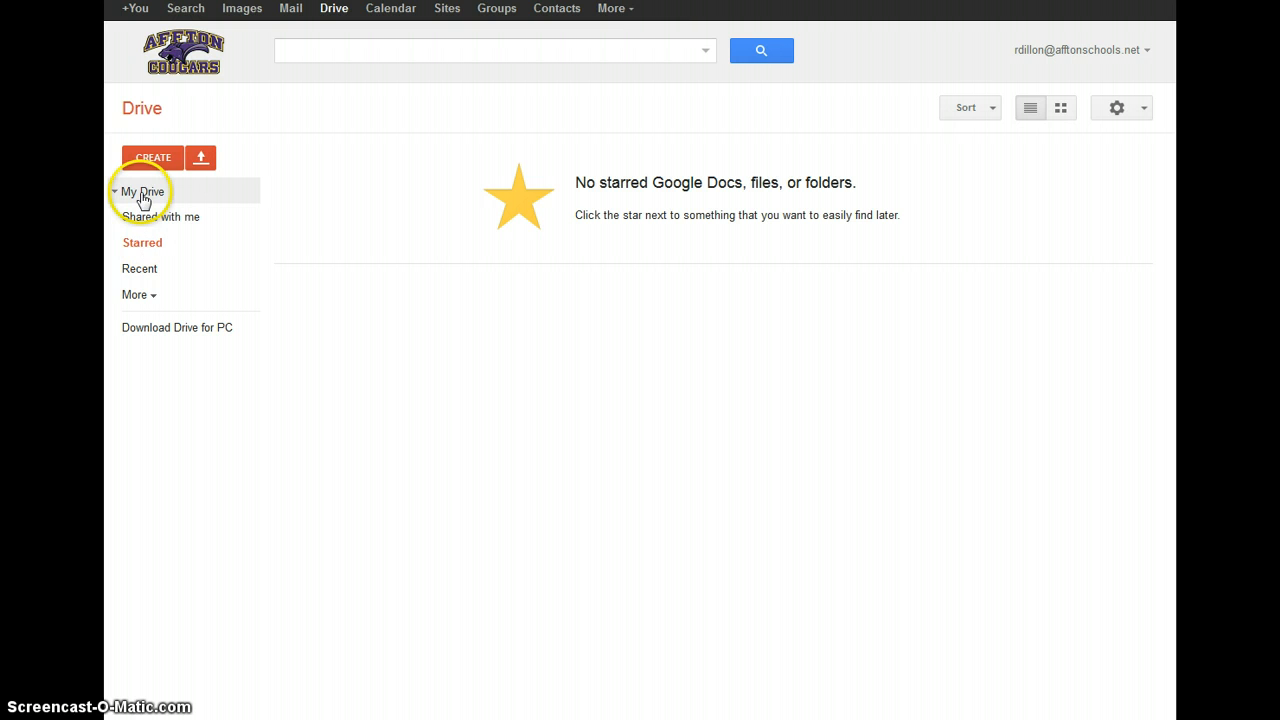
pyautogui.click(307, 209)
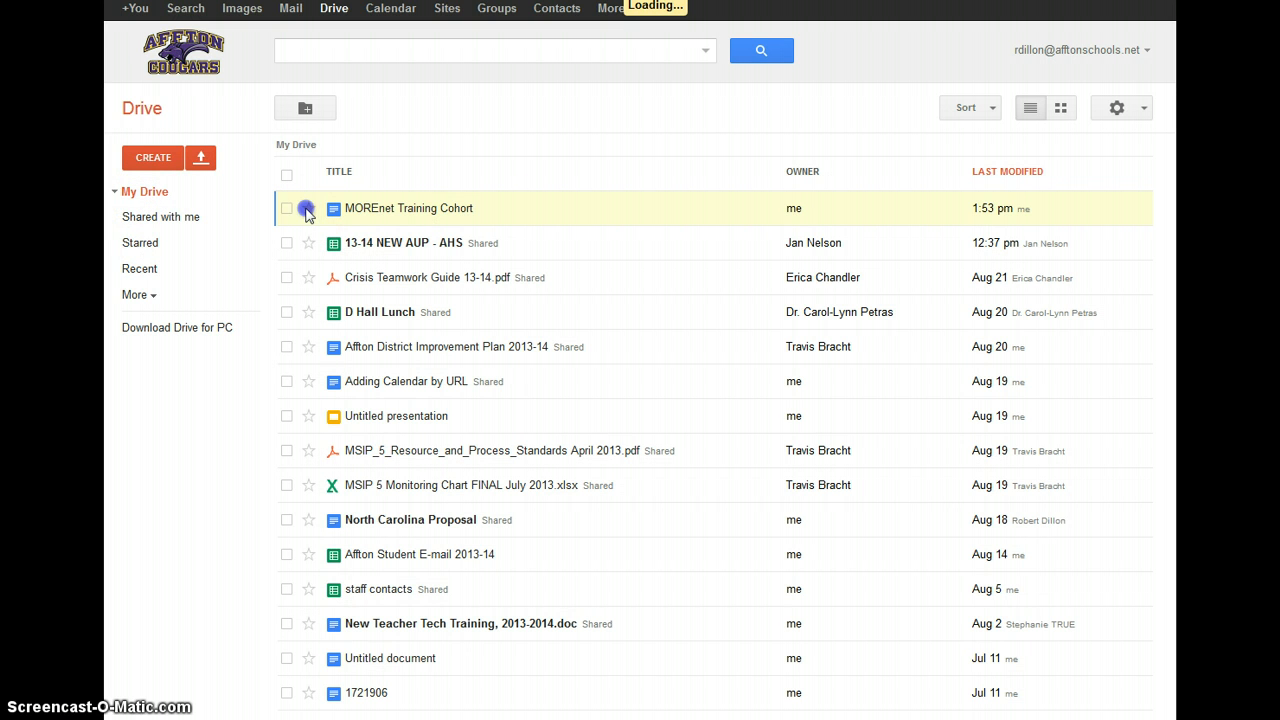
pyautogui.click(160, 248)
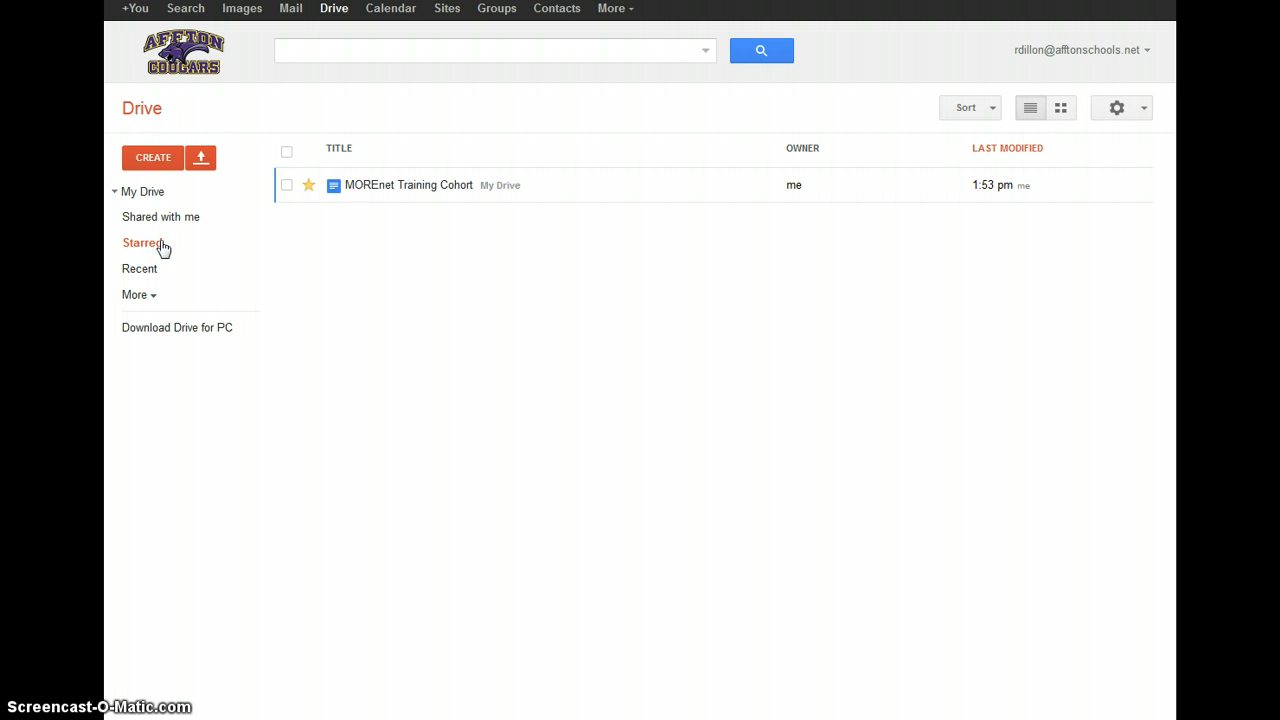
pyautogui.click(308, 185)
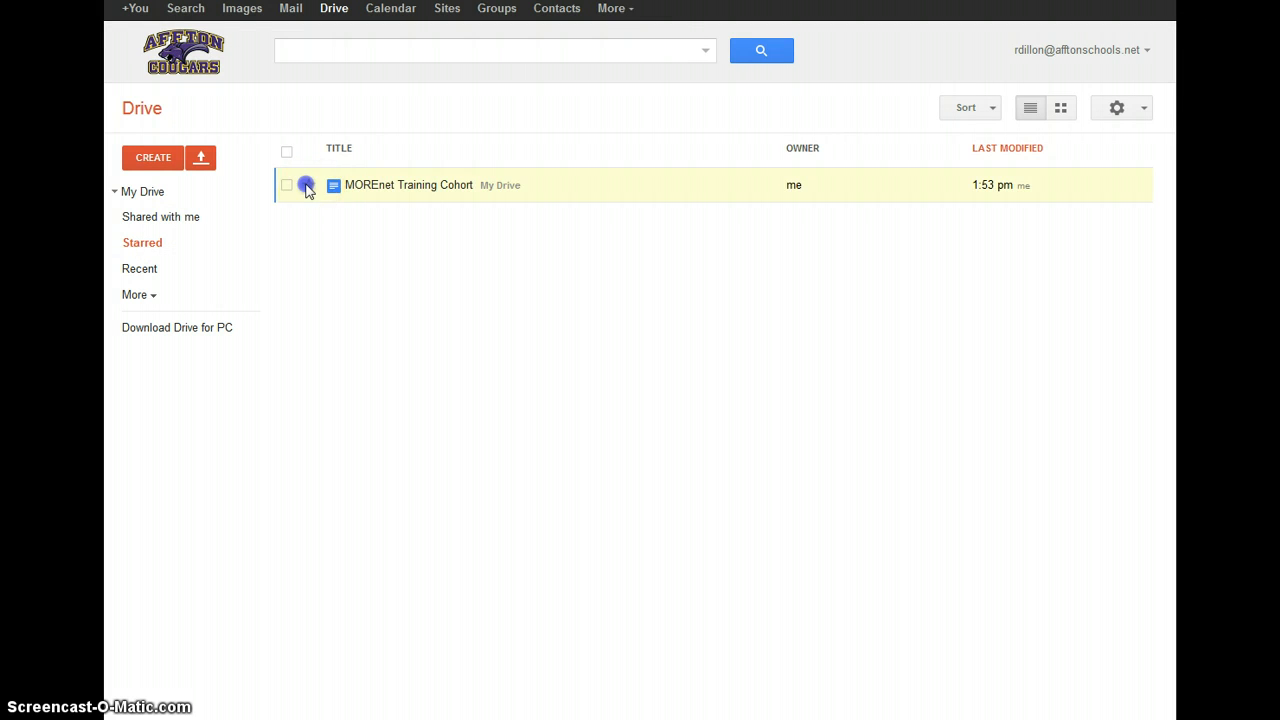
# Compare the recent files with the My Drive list and check which date options the recent list offers.
pyautogui.click(137, 272)
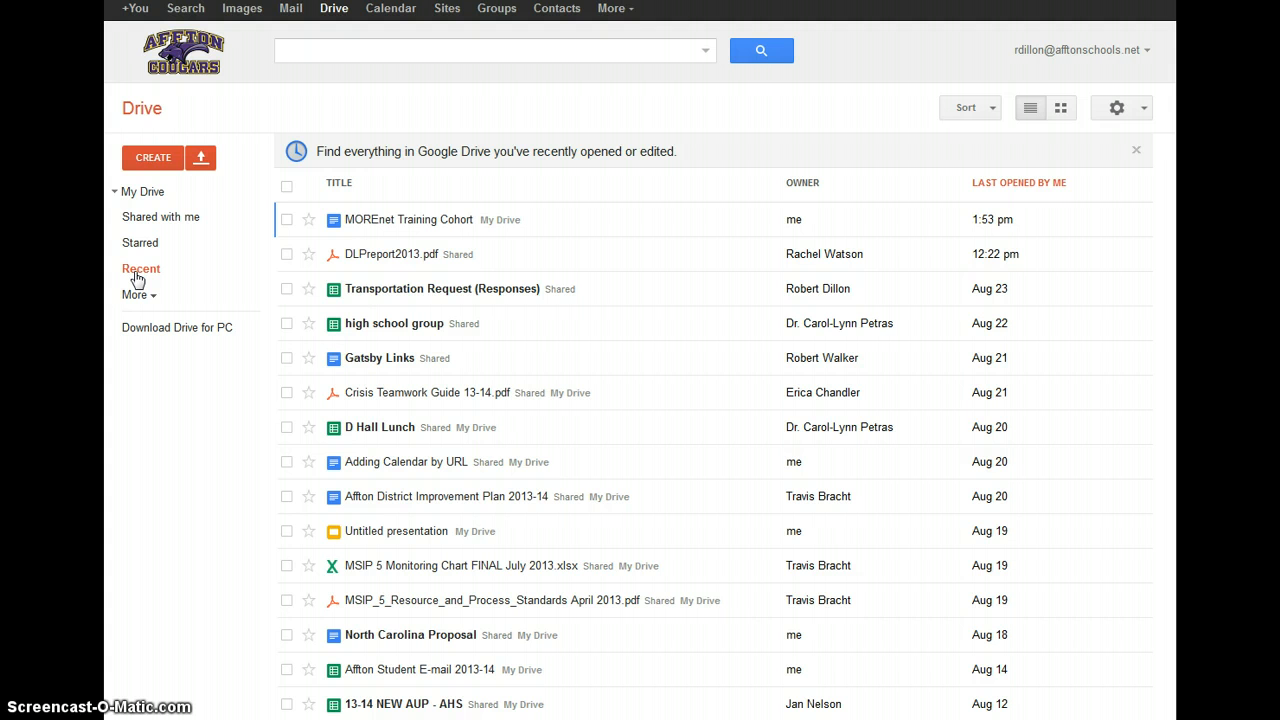
pyautogui.click(143, 193)
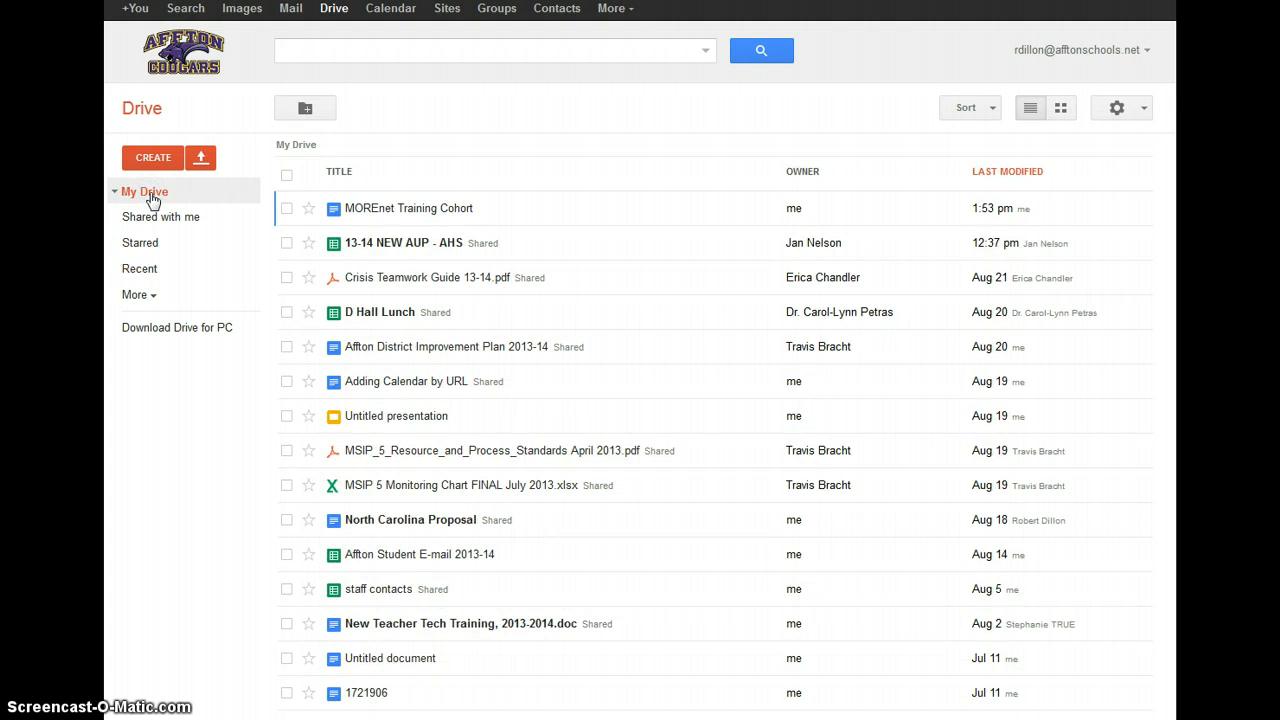
pyautogui.click(145, 270)
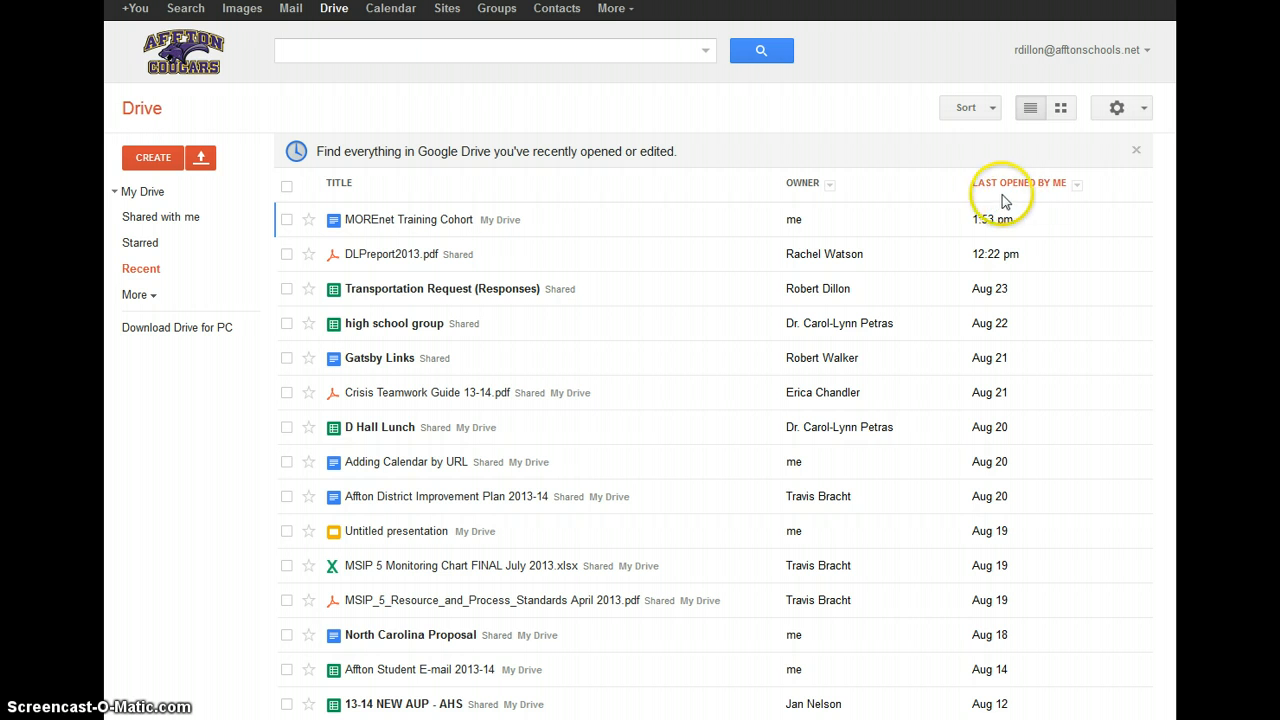
pyautogui.click(1077, 186)
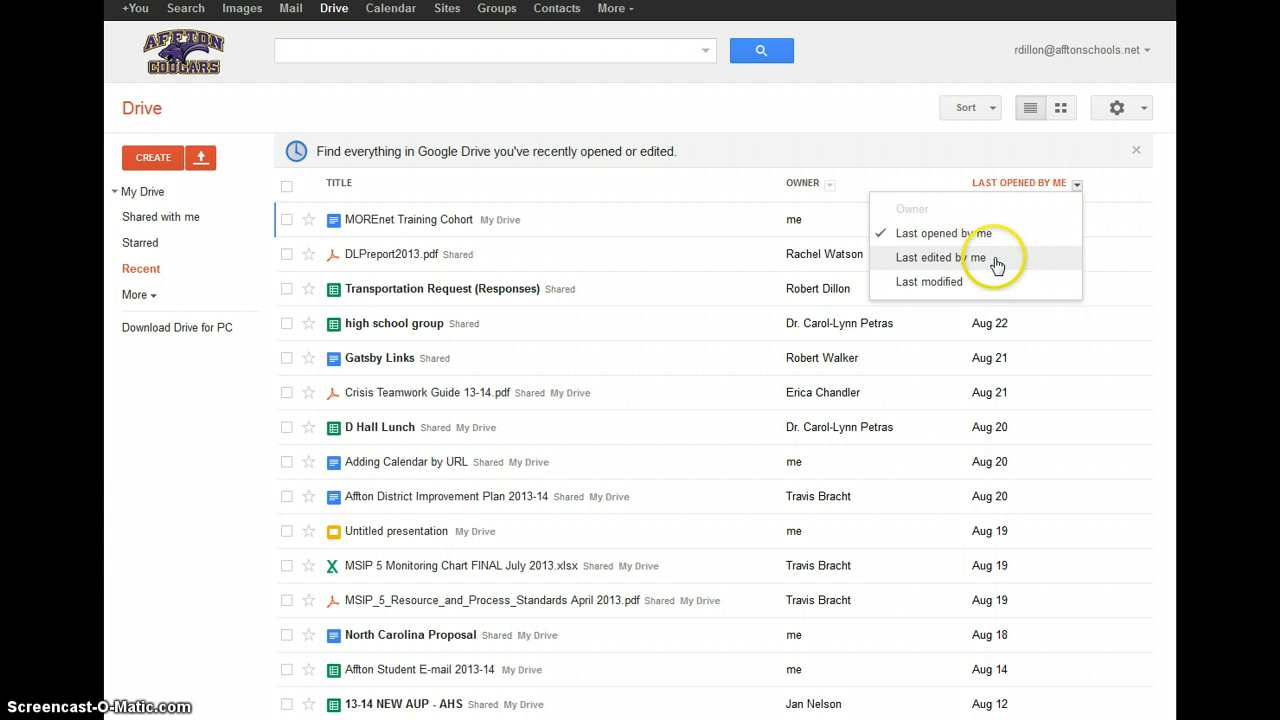
pyautogui.click(930, 188)
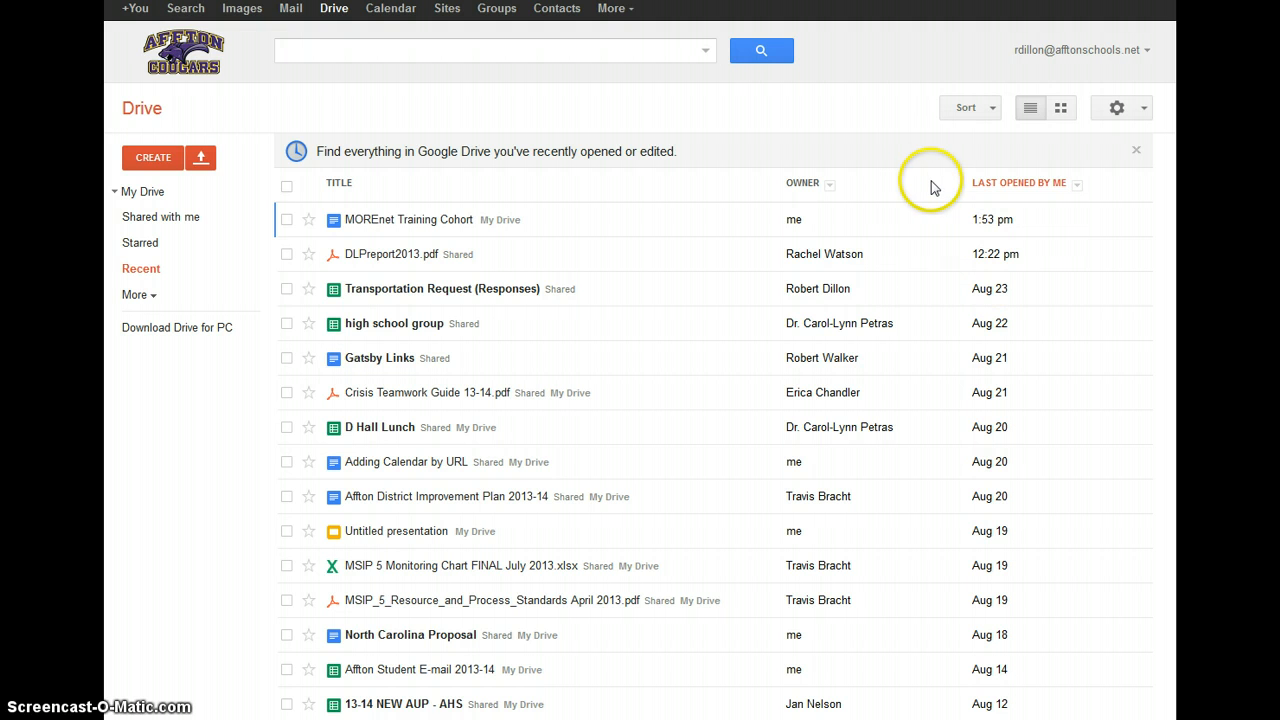
# Show the additional Drive views and examine the search filters for file type, visibility and ownership.
pyautogui.click(140, 296)
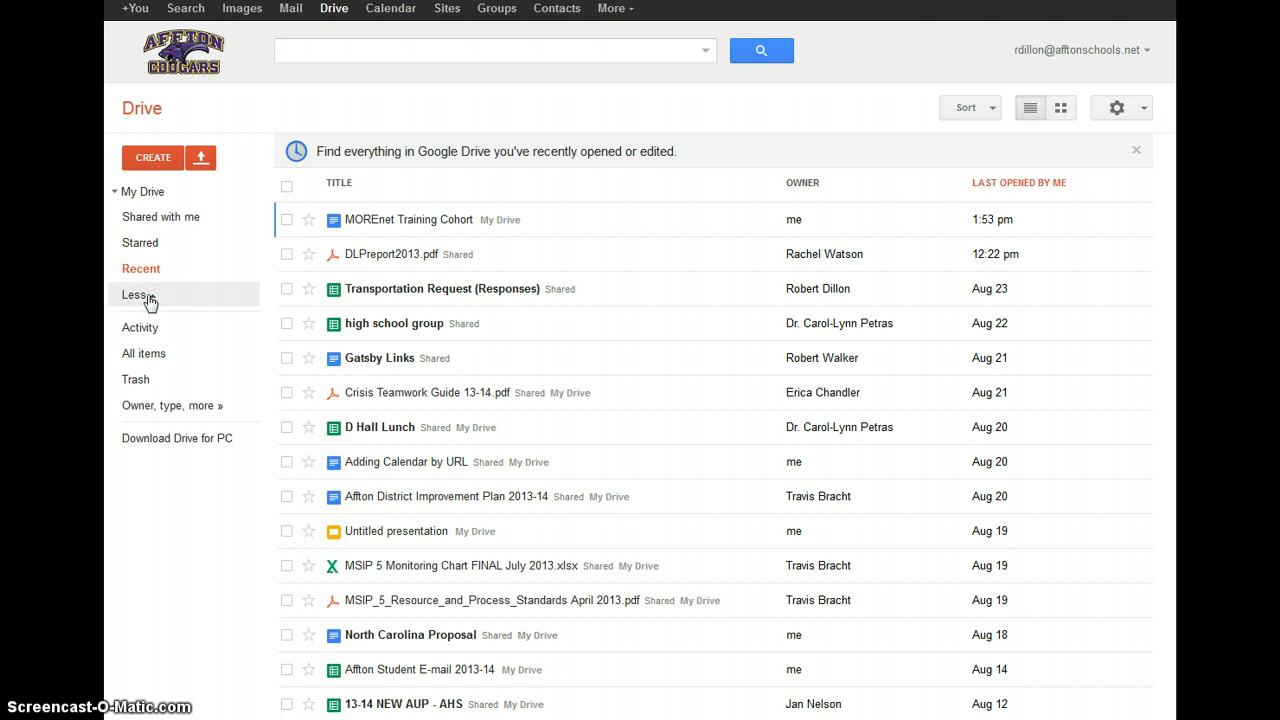
pyautogui.click(144, 333)
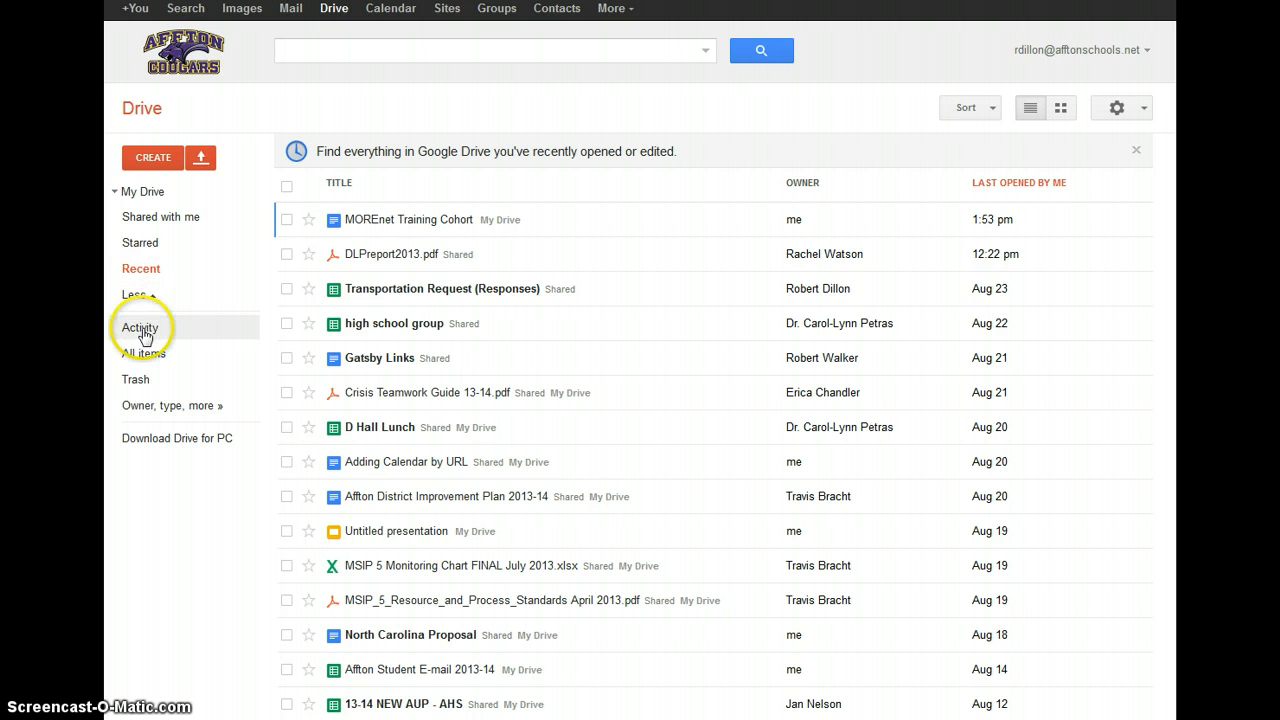
pyautogui.click(167, 413)
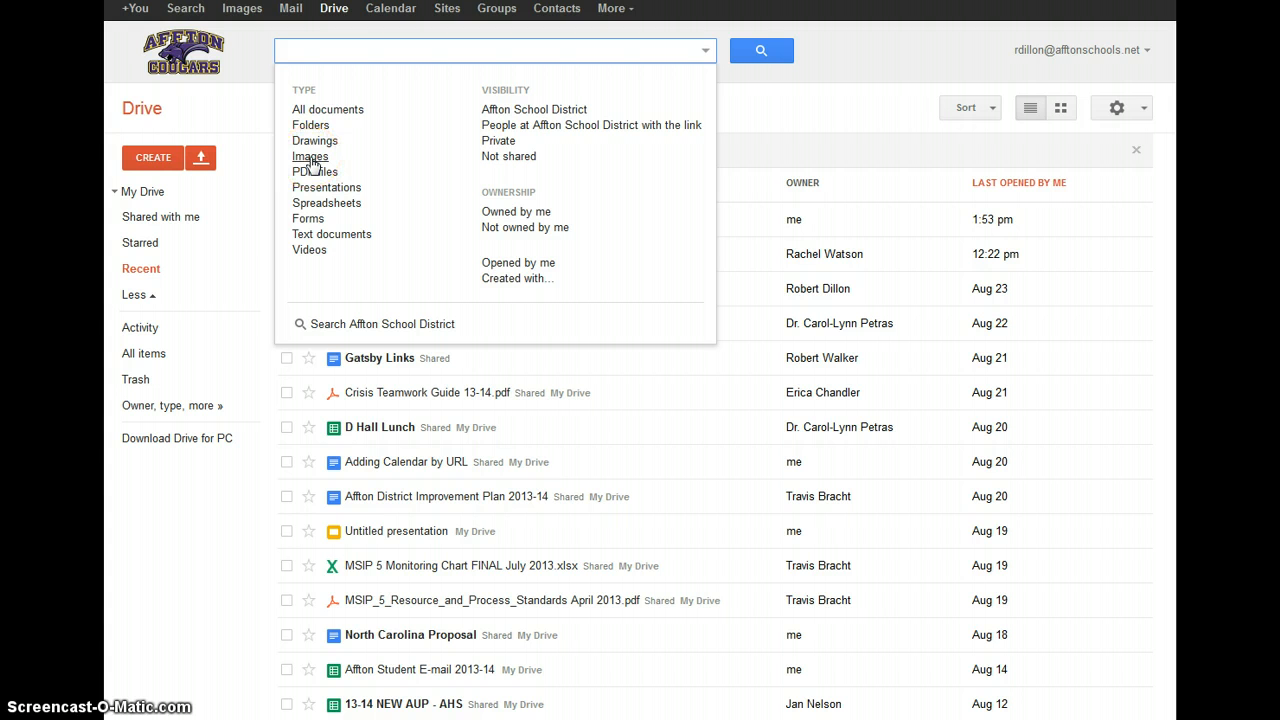
pyautogui.click(309, 210)
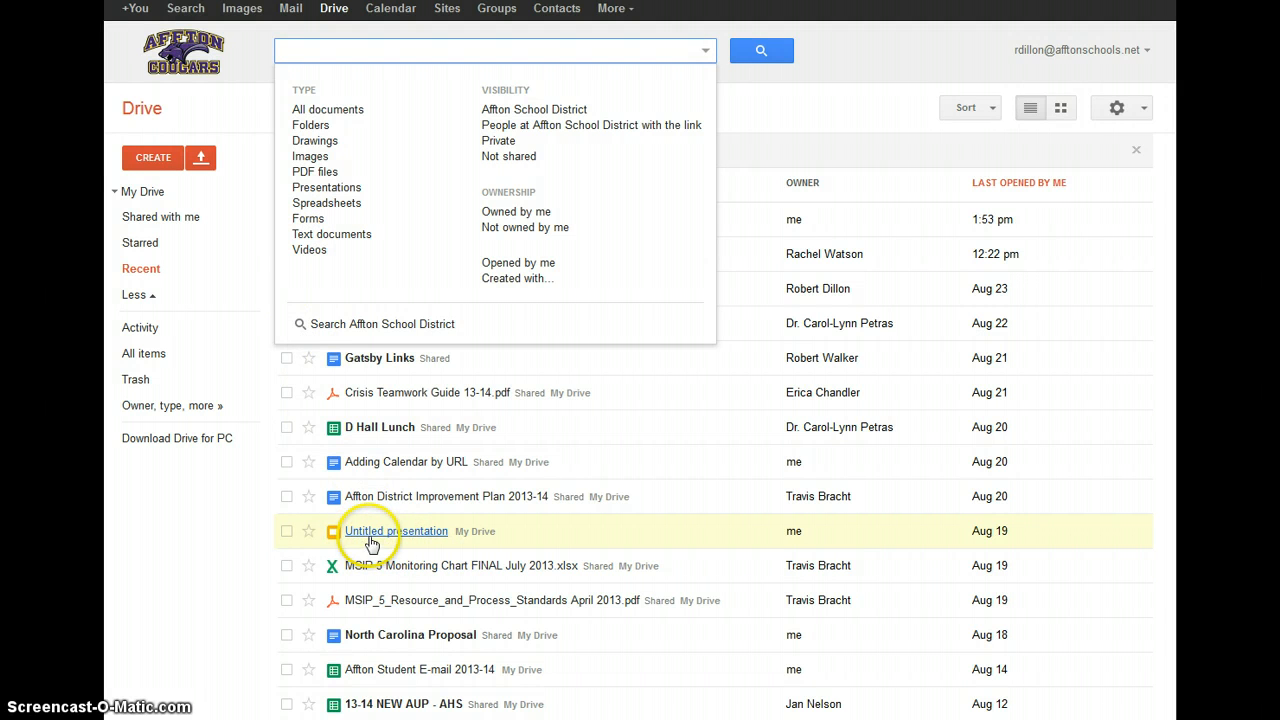
pyautogui.click(226, 508)
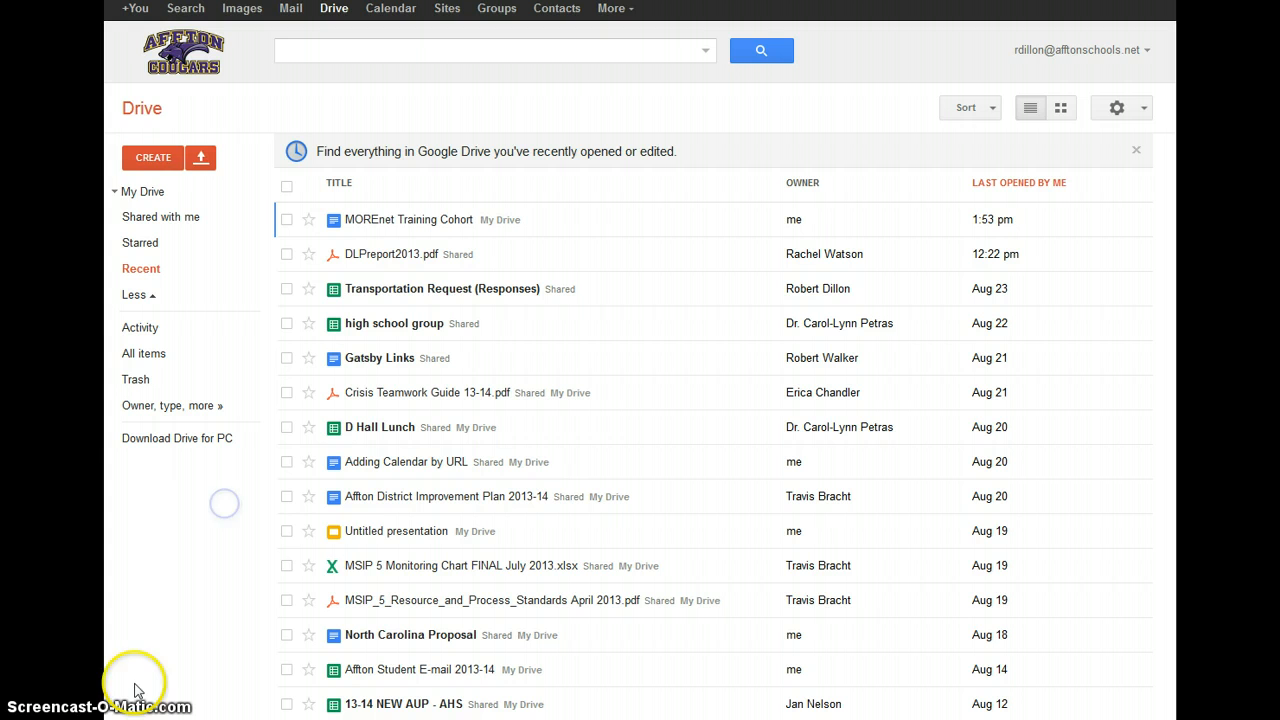
# Create a new folder named MOREnet Training.
pyautogui.click(154, 160)
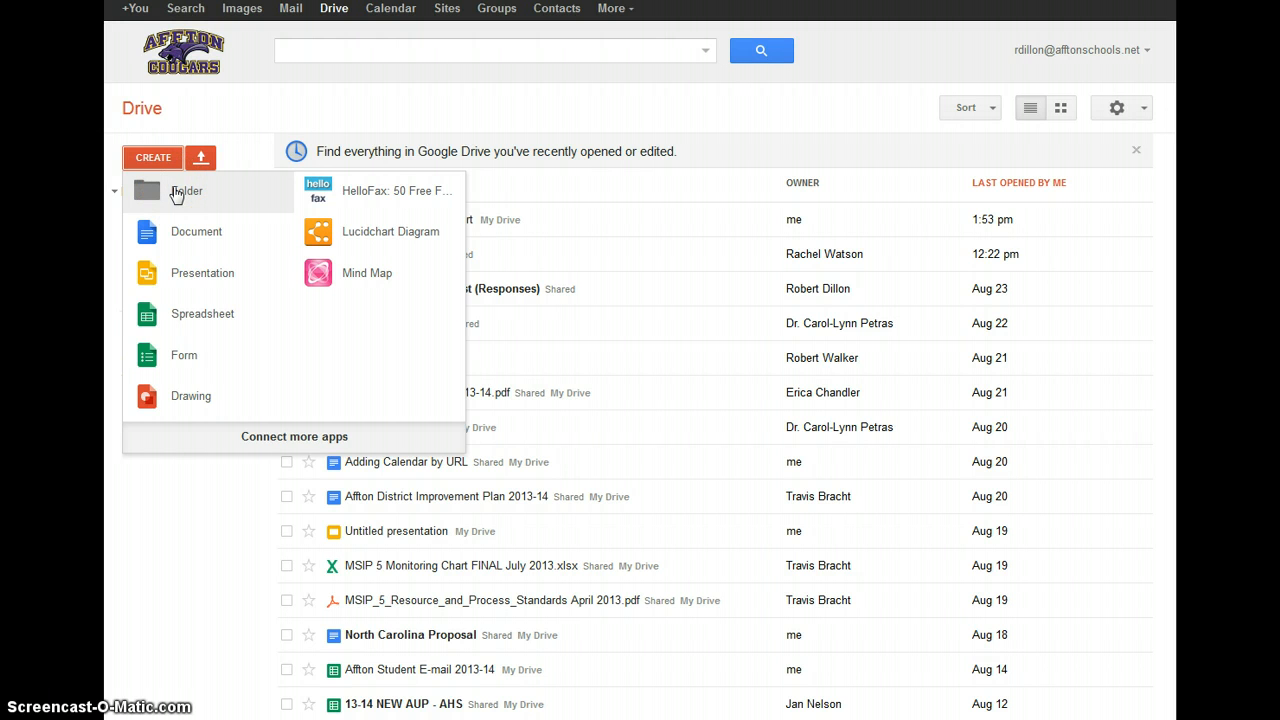
pyautogui.click(176, 193)
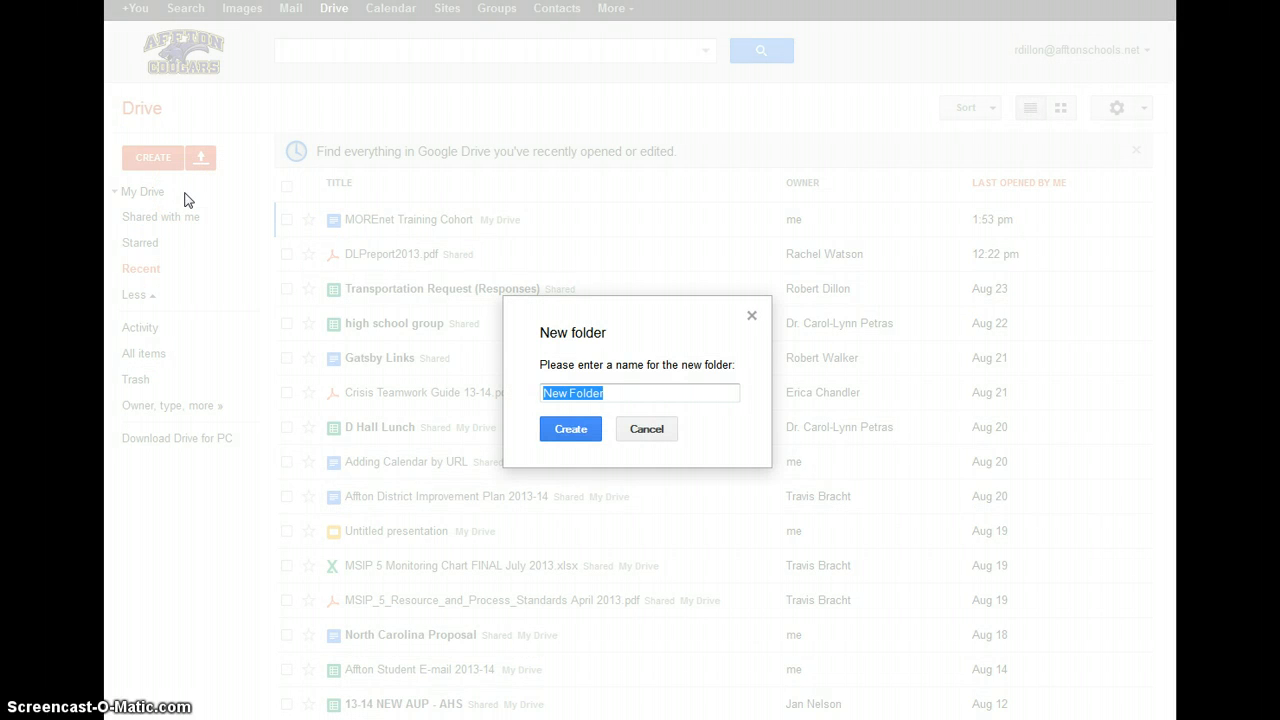
pyautogui.write('MOREnet Training')
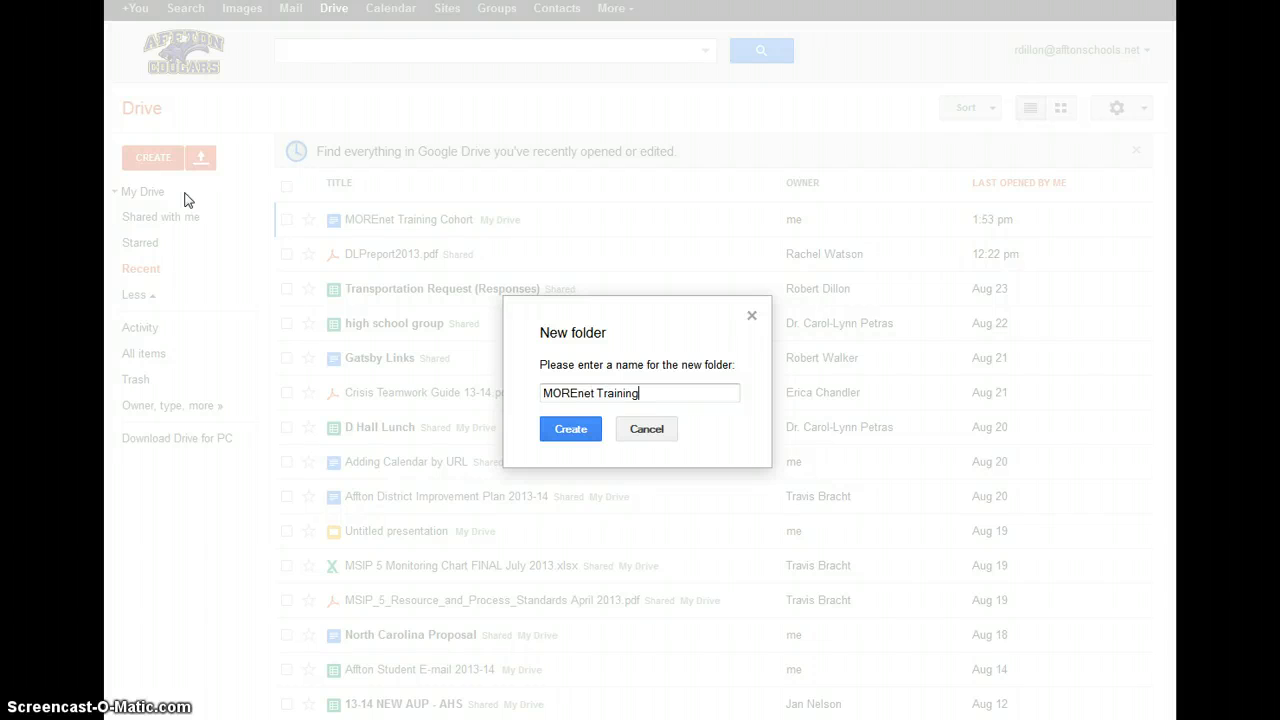
pyautogui.click(565, 433)
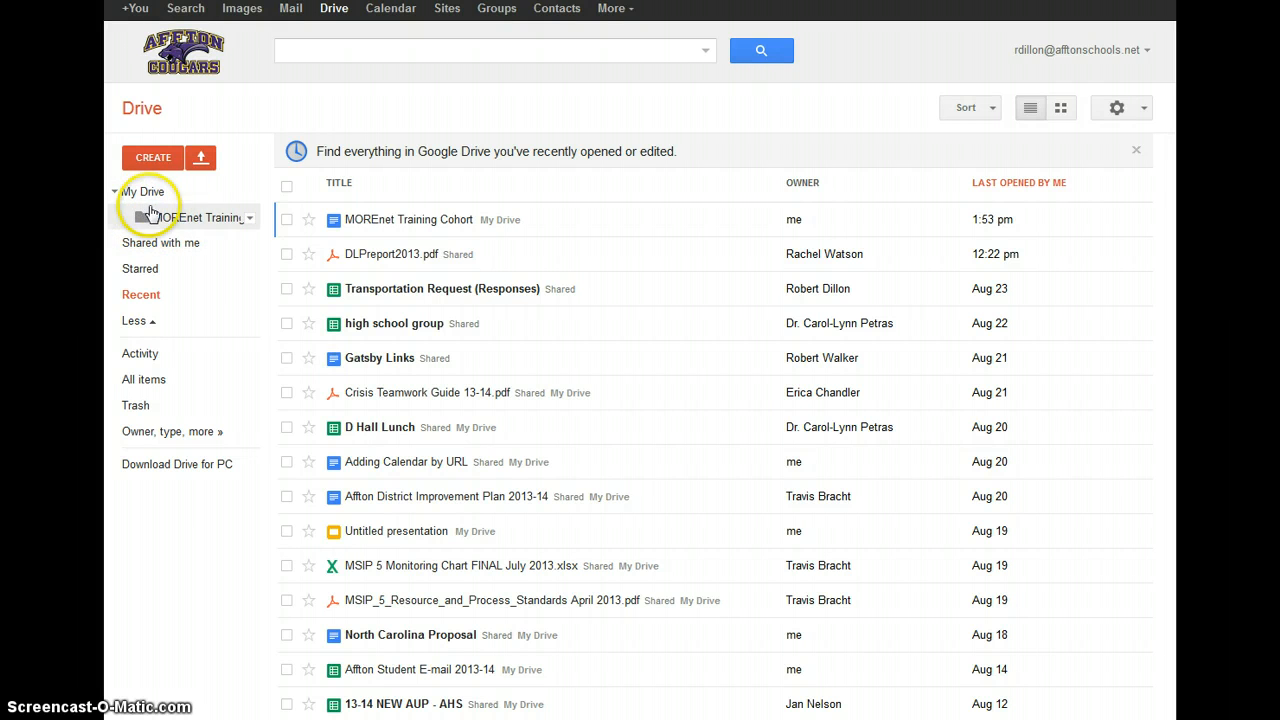
# Review the sharing options of the MOREnet Training folder and change its color to Cardinal.
pyautogui.click(249, 219)
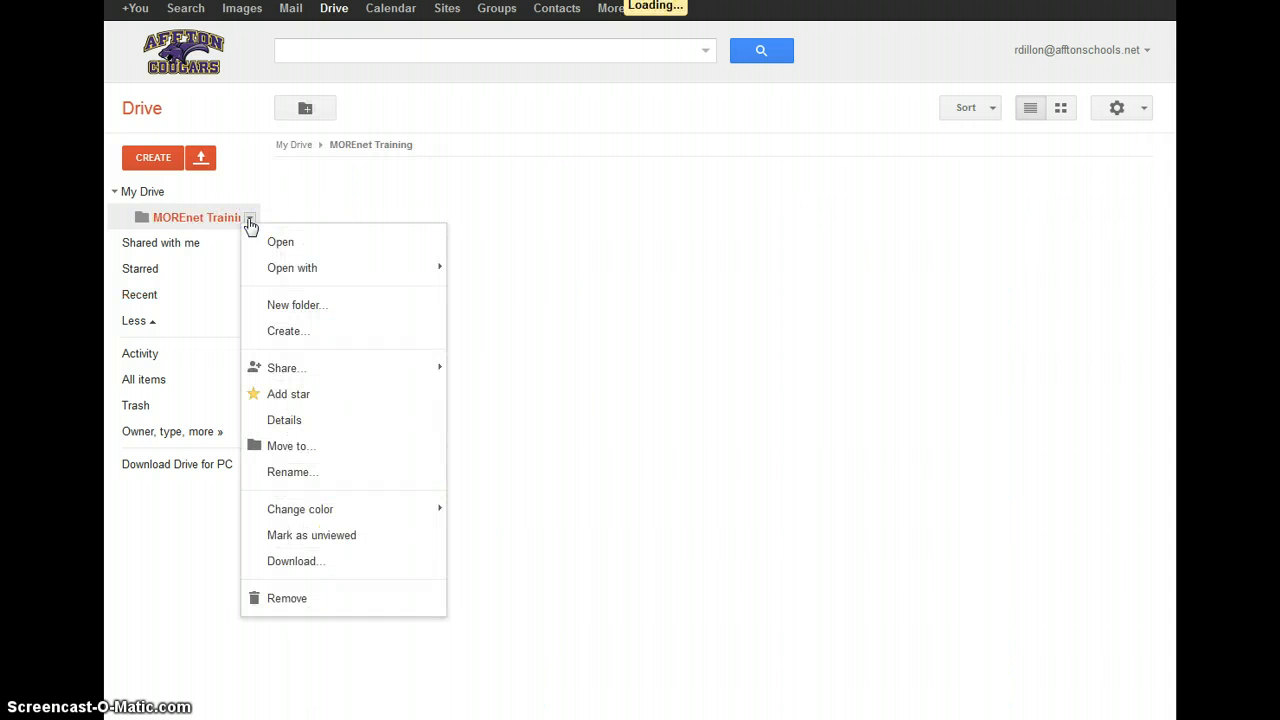
pyautogui.moveTo(281, 276)
pyautogui.moveTo(281, 370)
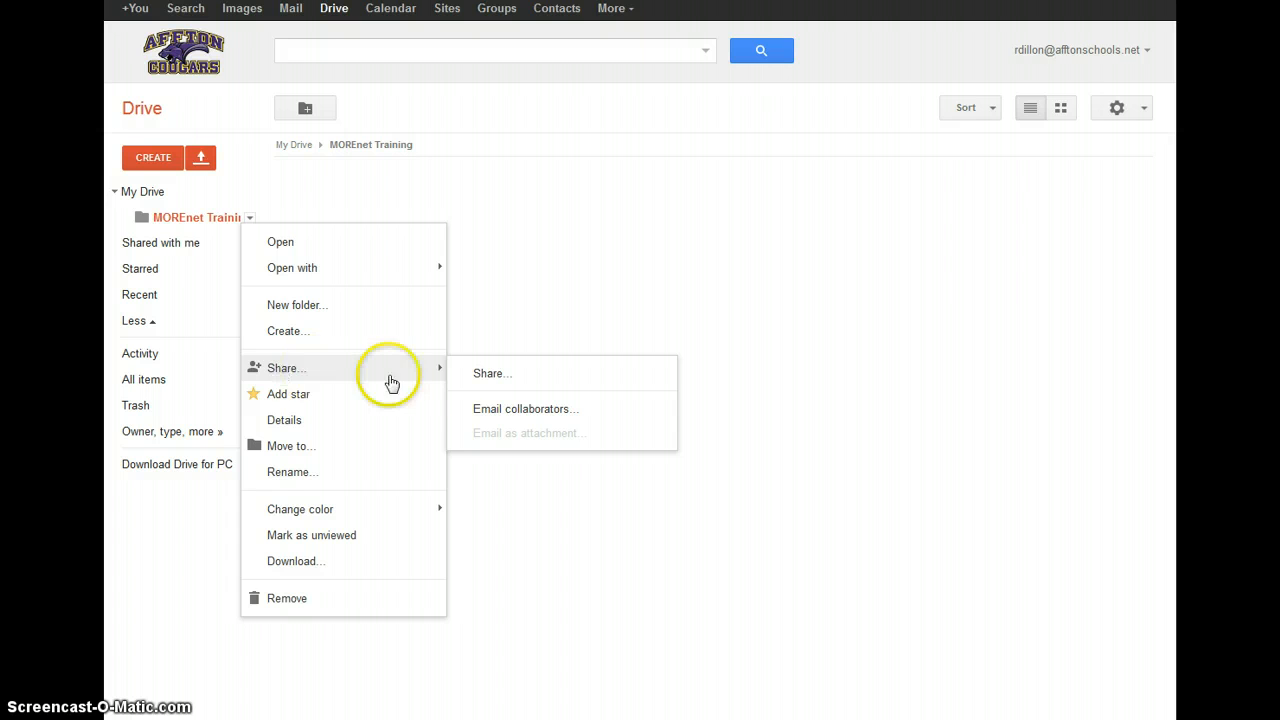
pyautogui.click(497, 383)
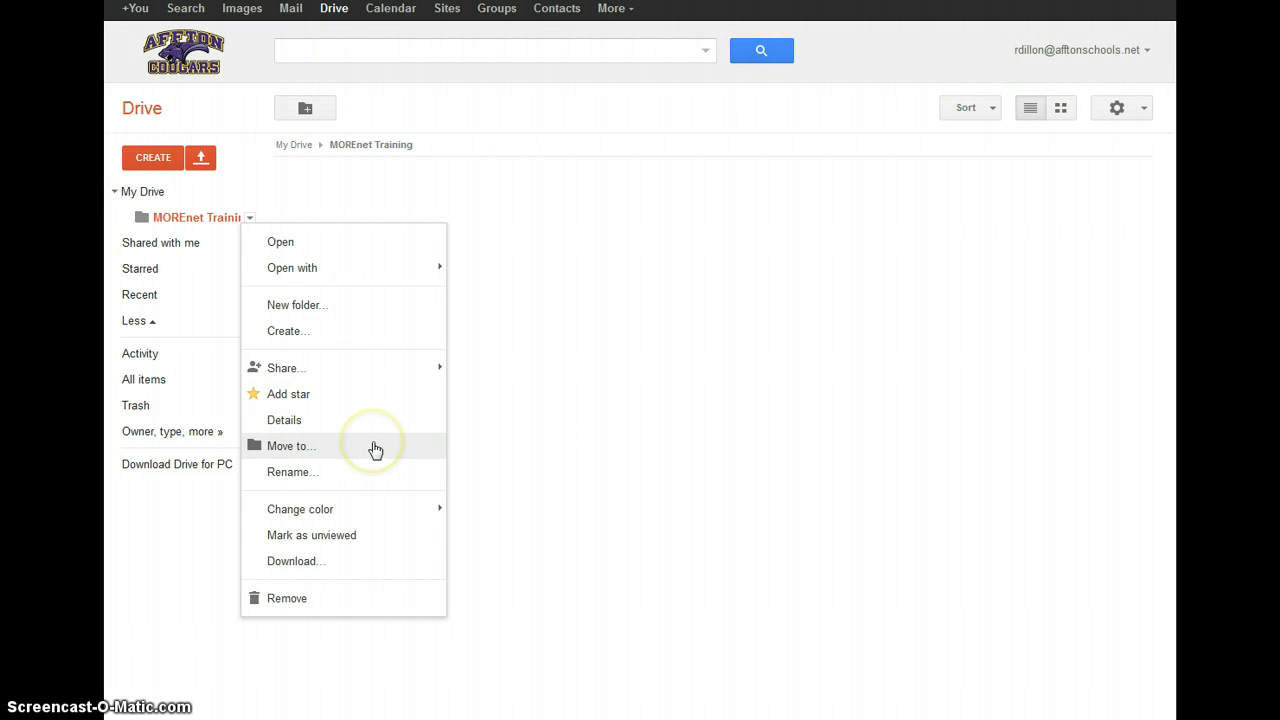
pyautogui.moveTo(363, 514)
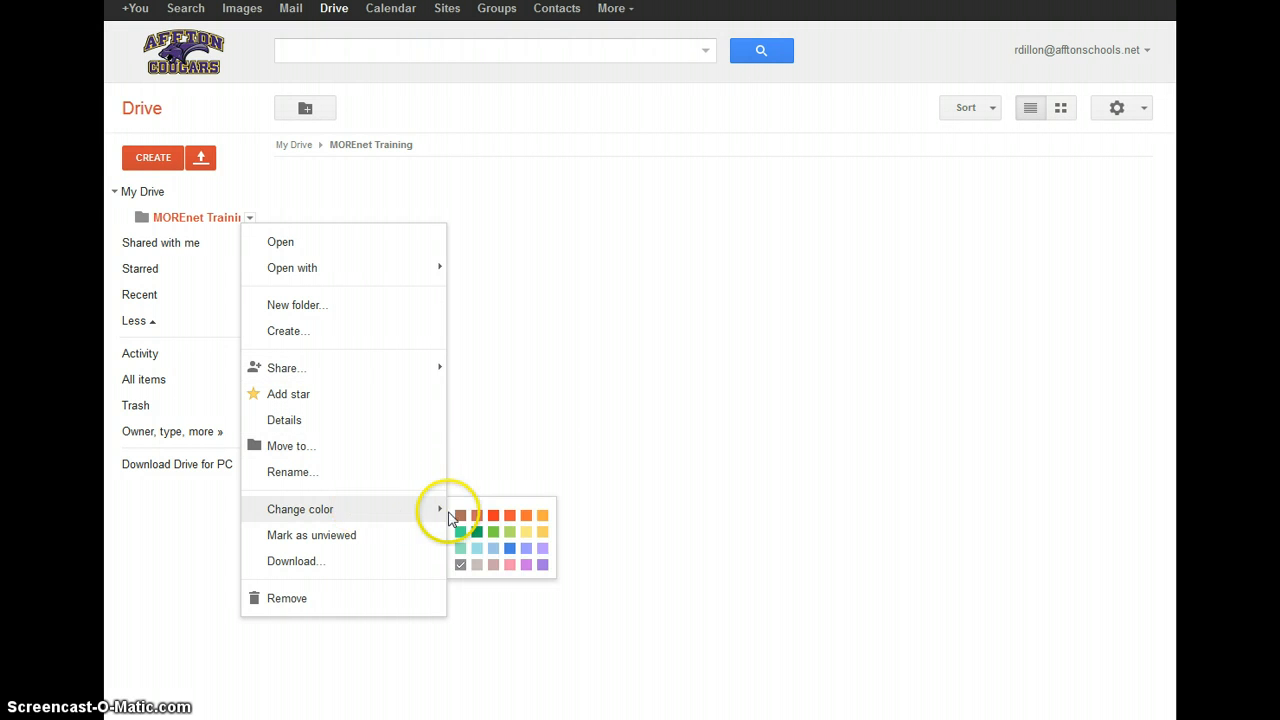
pyautogui.click(493, 517)
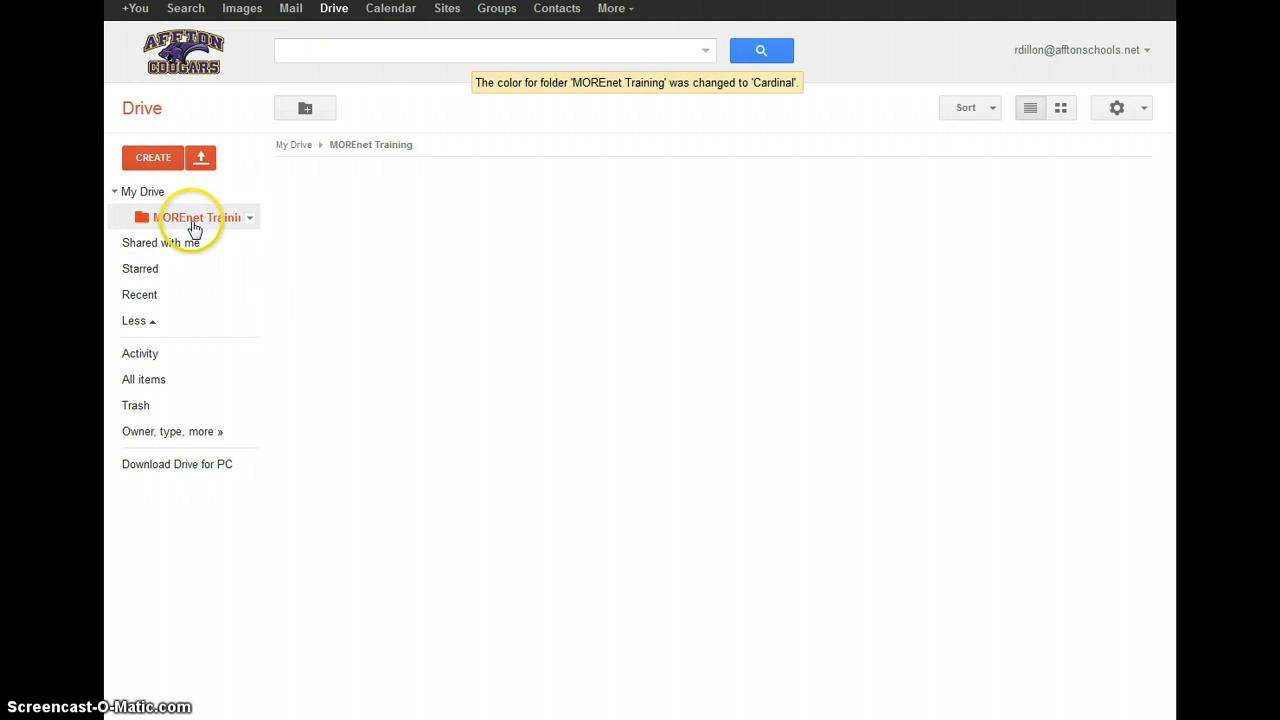
# Collapse the My Drive folder tree and open the catalogue of additional apps that connect to Drive.
pyautogui.click(251, 220)
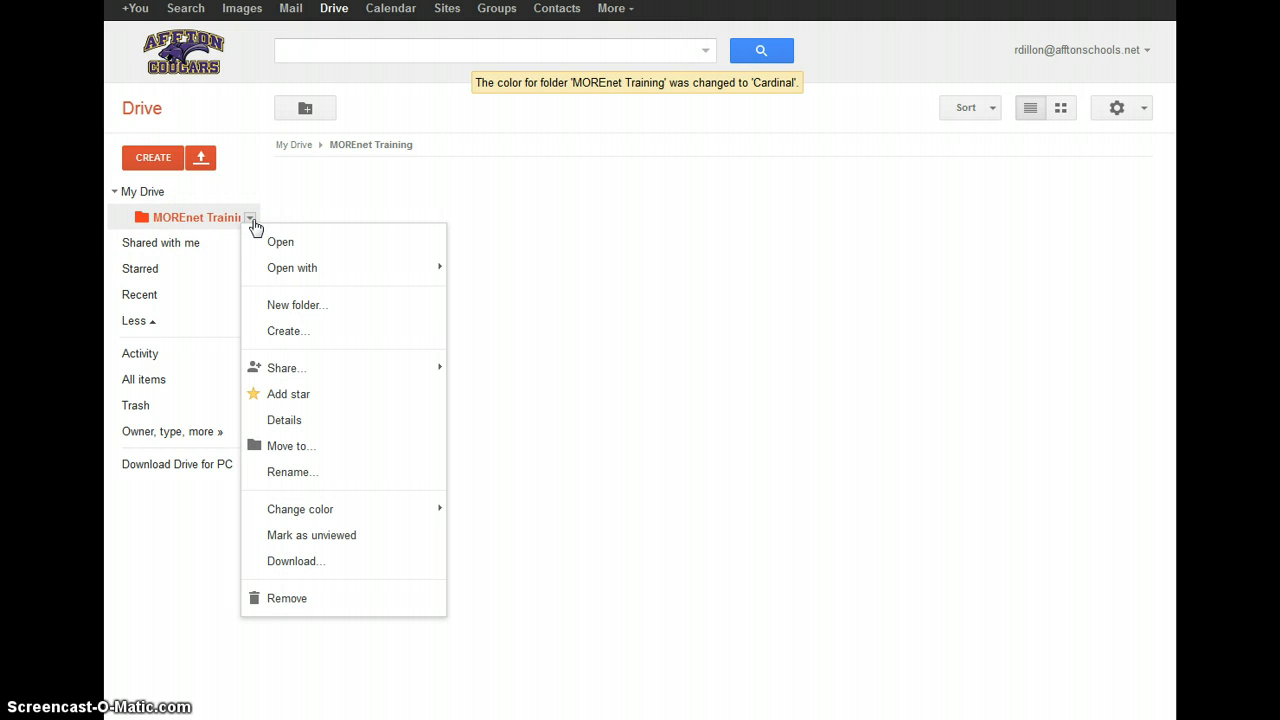
pyautogui.click(115, 191)
pyautogui.click(145, 158)
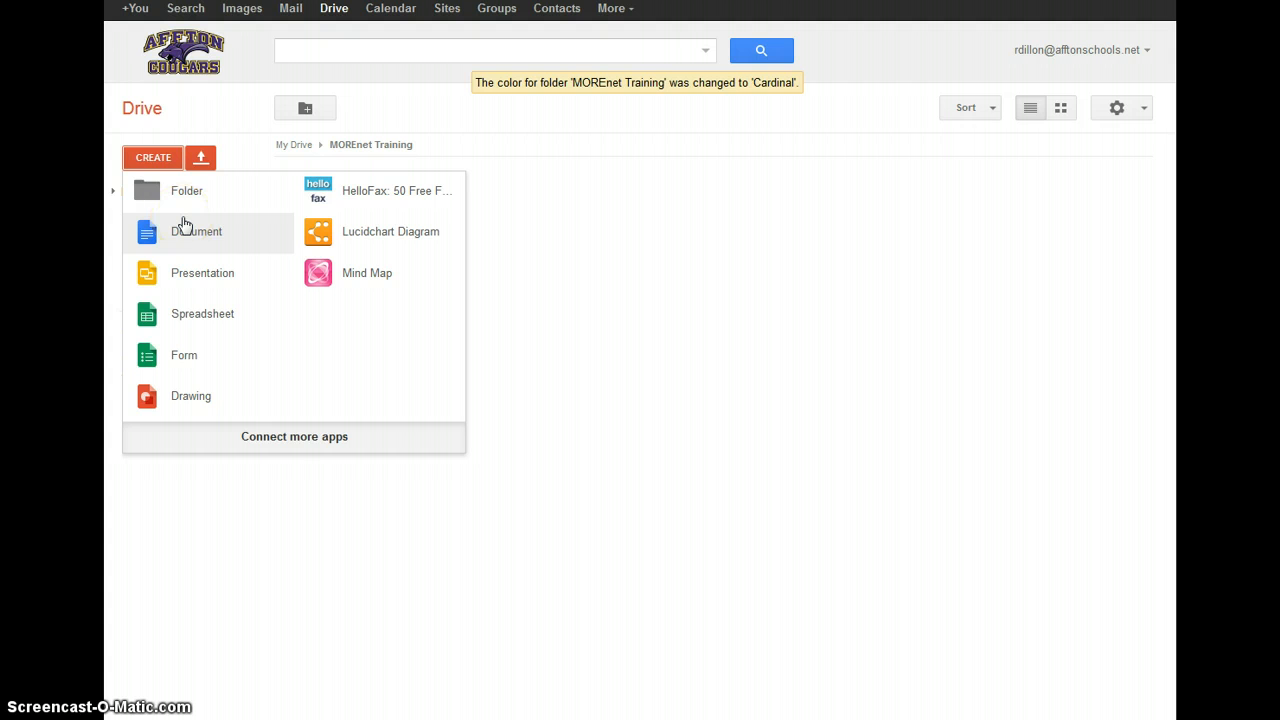
pyautogui.click(203, 277)
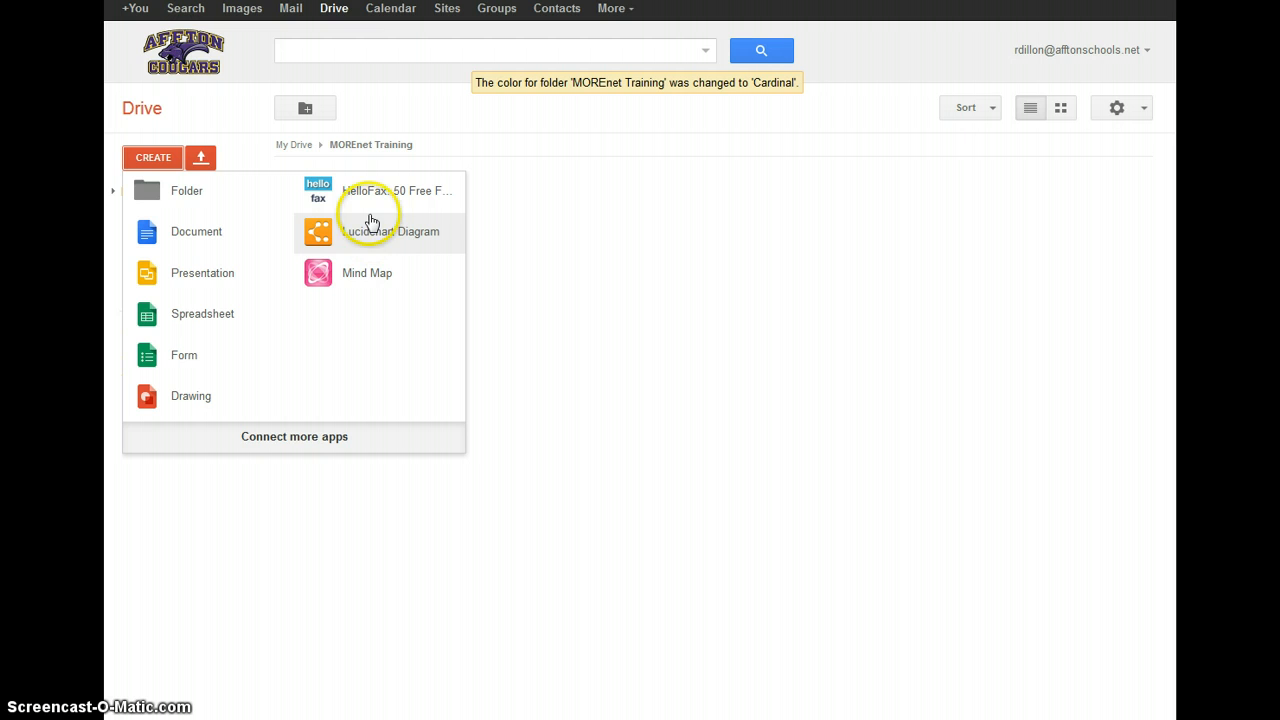
pyautogui.click(300, 440)
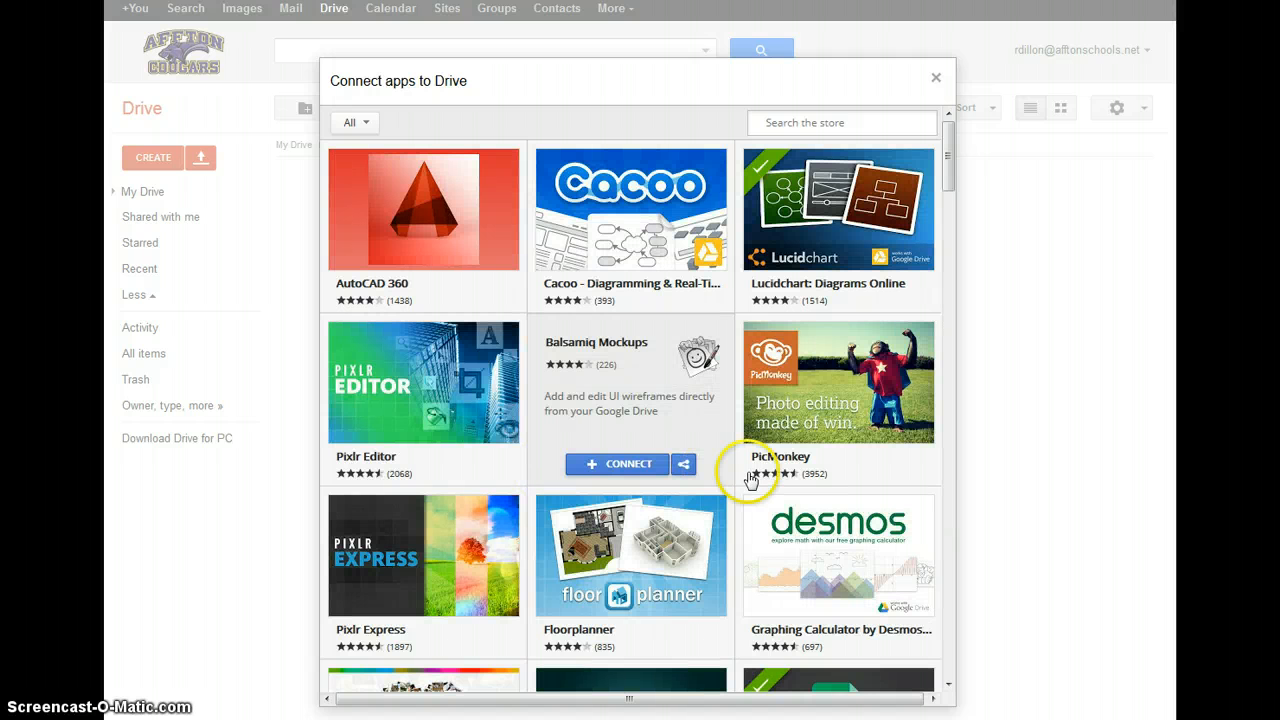
# Browse the catalogue for apps that can be connected to Drive and examine their descriptions.
pyautogui.scroll(-1, 940, 222)
pyautogui.moveTo(945, 173)
pyautogui.mouseDown()
pyautogui.moveTo(942, 238)
pyautogui.moveTo(952, 201)
pyautogui.mouseUp()
pyautogui.moveTo(683, 211)
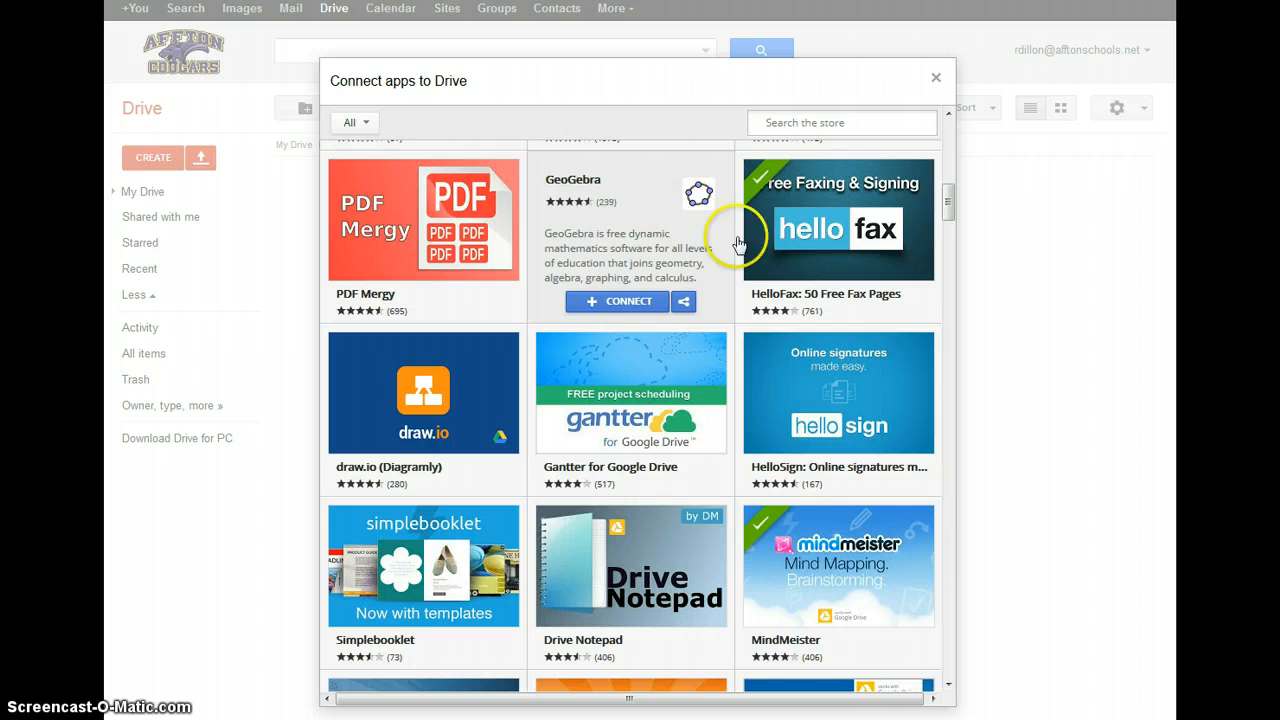
pyautogui.click(953, 512)
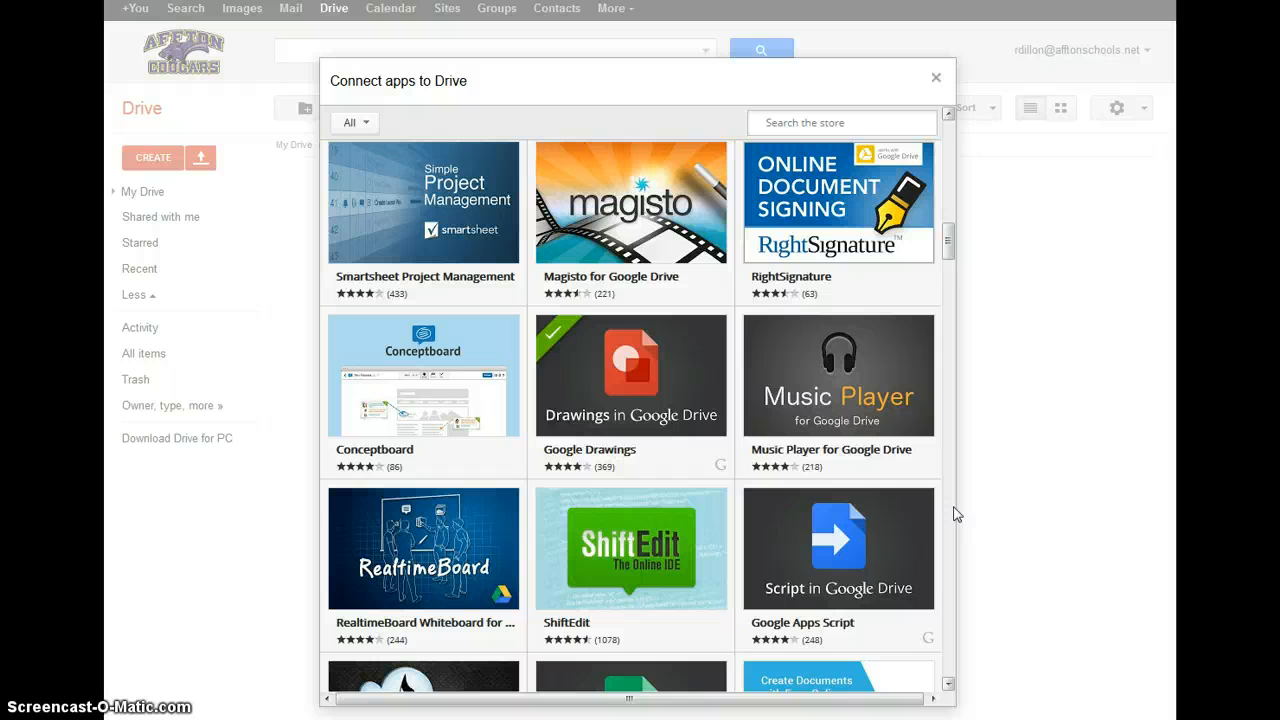
pyautogui.click(953, 513)
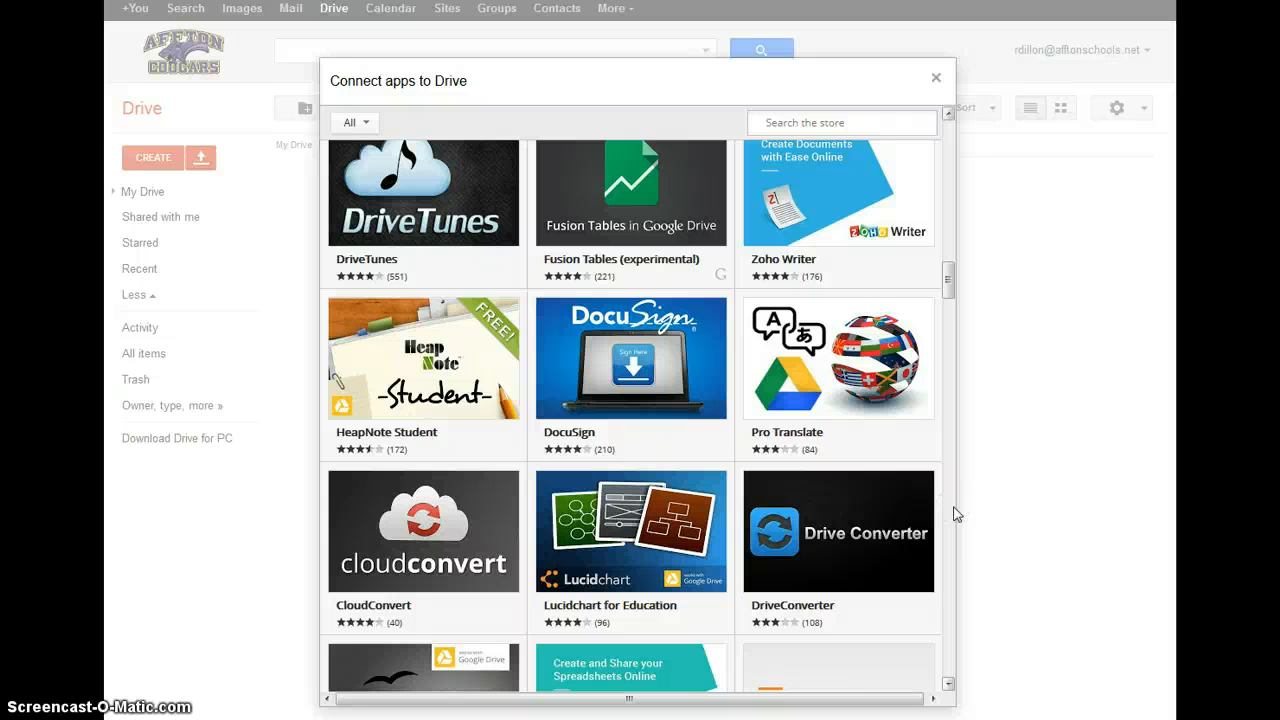
pyautogui.moveTo(857, 544)
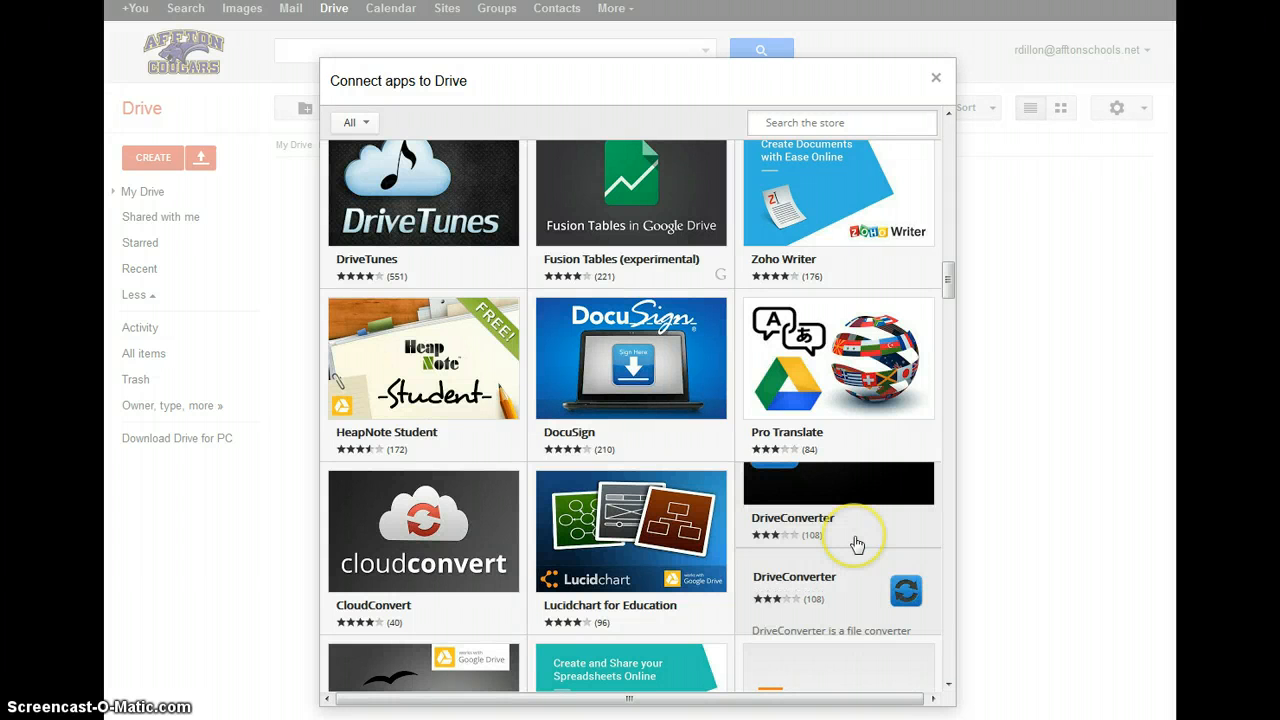
# Close the catalogue of connectable apps and return to the My Drive file list.
pyautogui.click(936, 77)
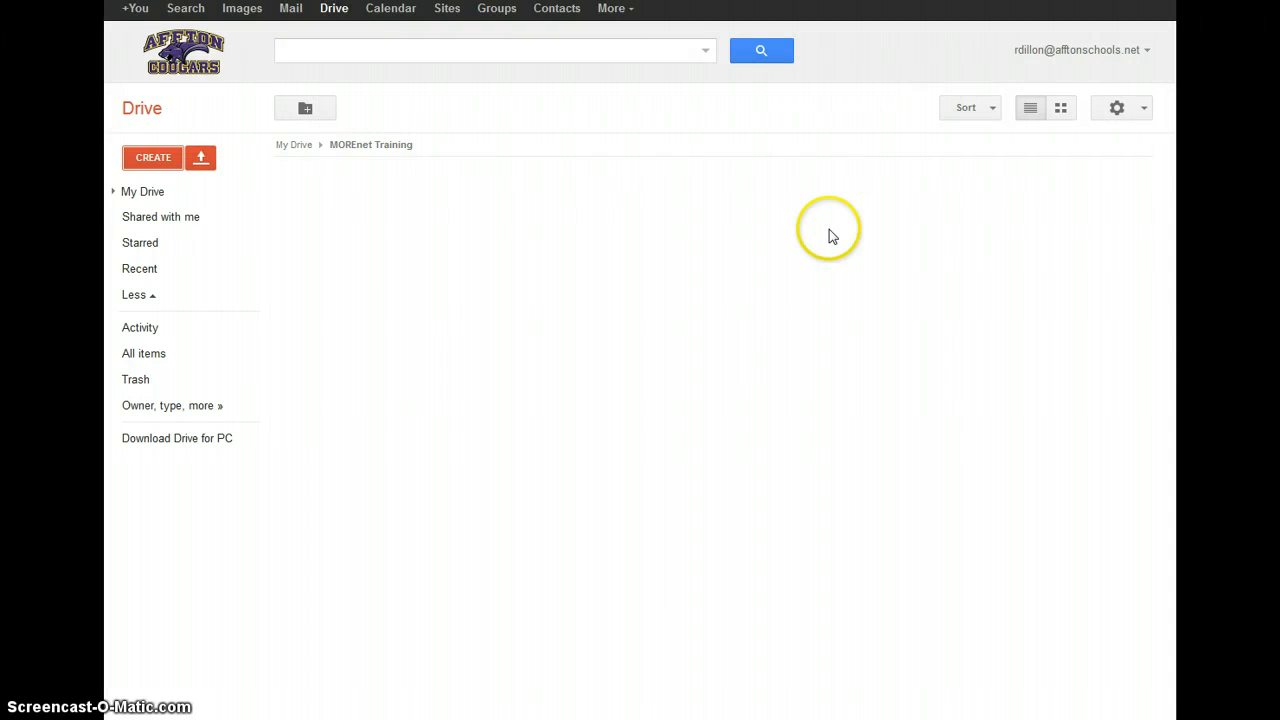
pyautogui.click(150, 193)
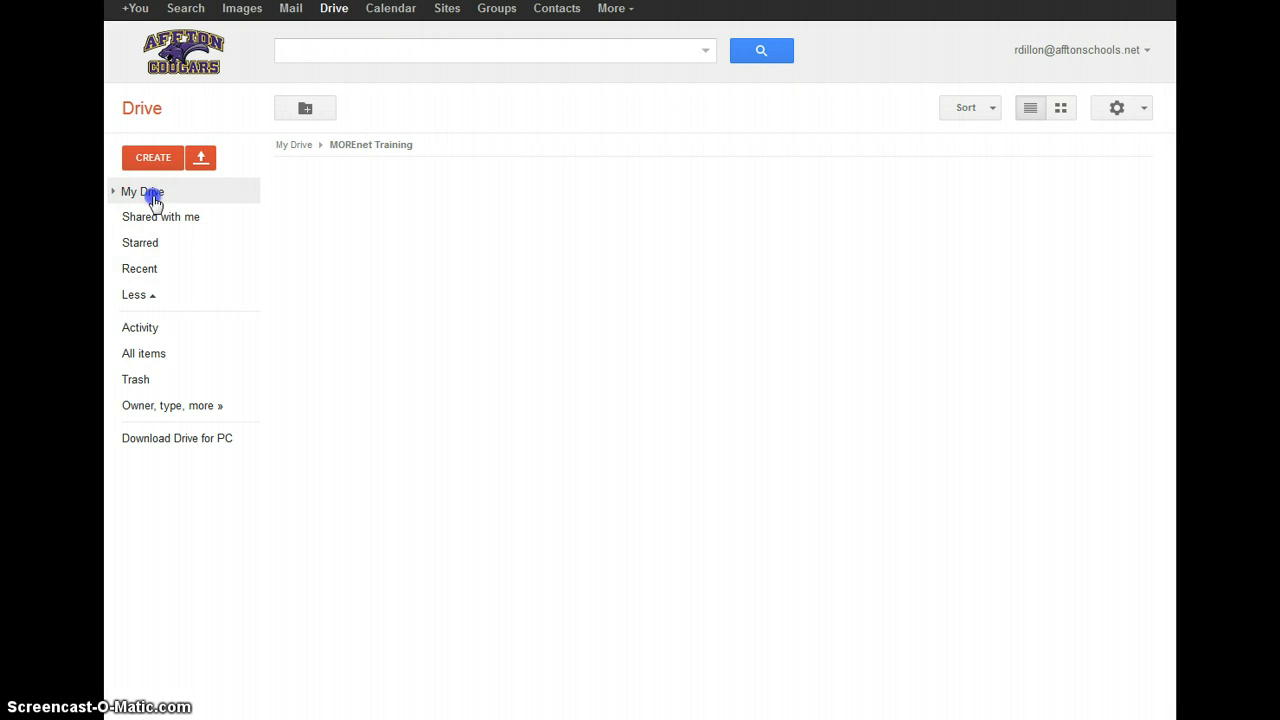
# Try to upload the affton hs ap Locations file from the Downloads folder to My Drive.
pyautogui.click(201, 160)
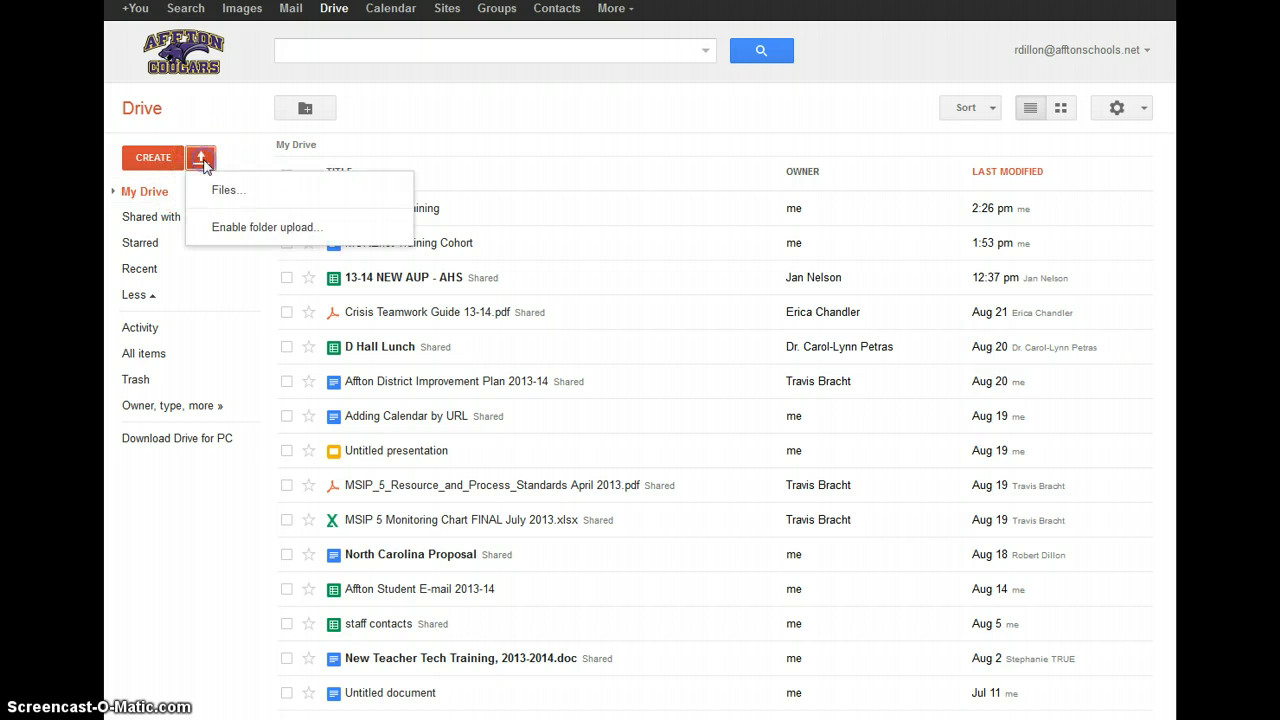
pyautogui.click(215, 193)
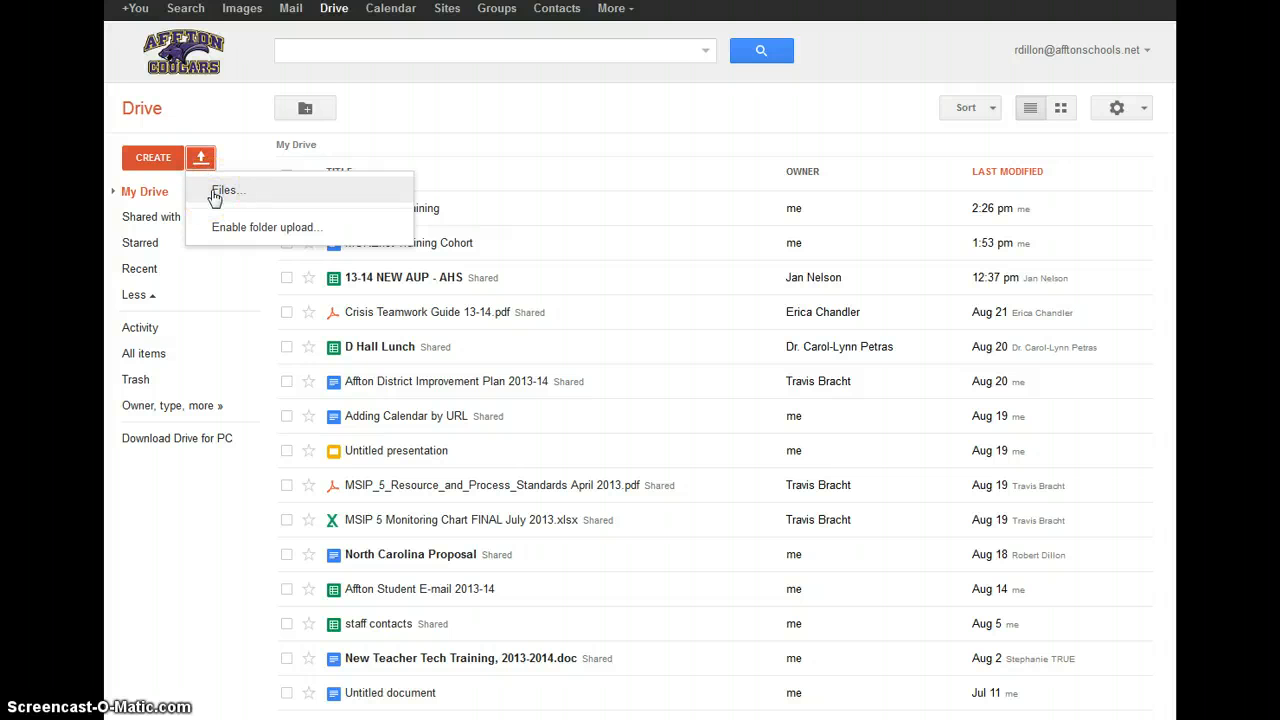
pyautogui.click(251, 263)
pyautogui.click(221, 190)
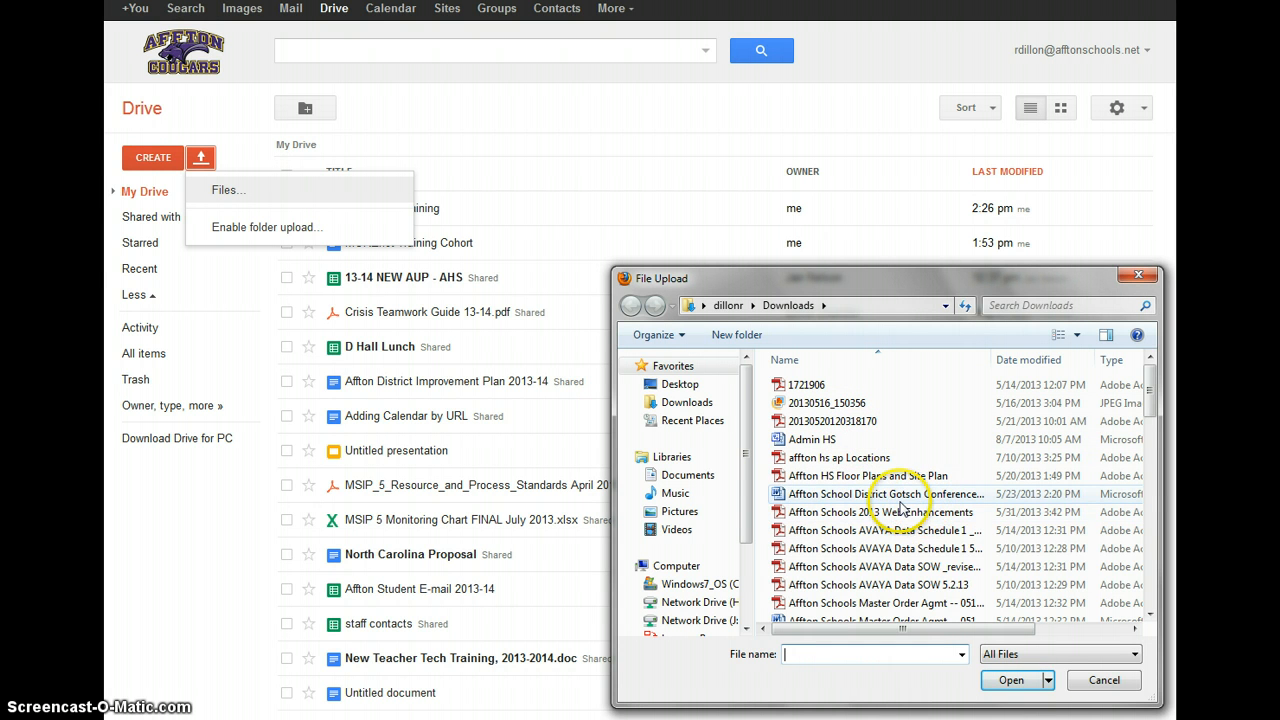
pyautogui.click(779, 461)
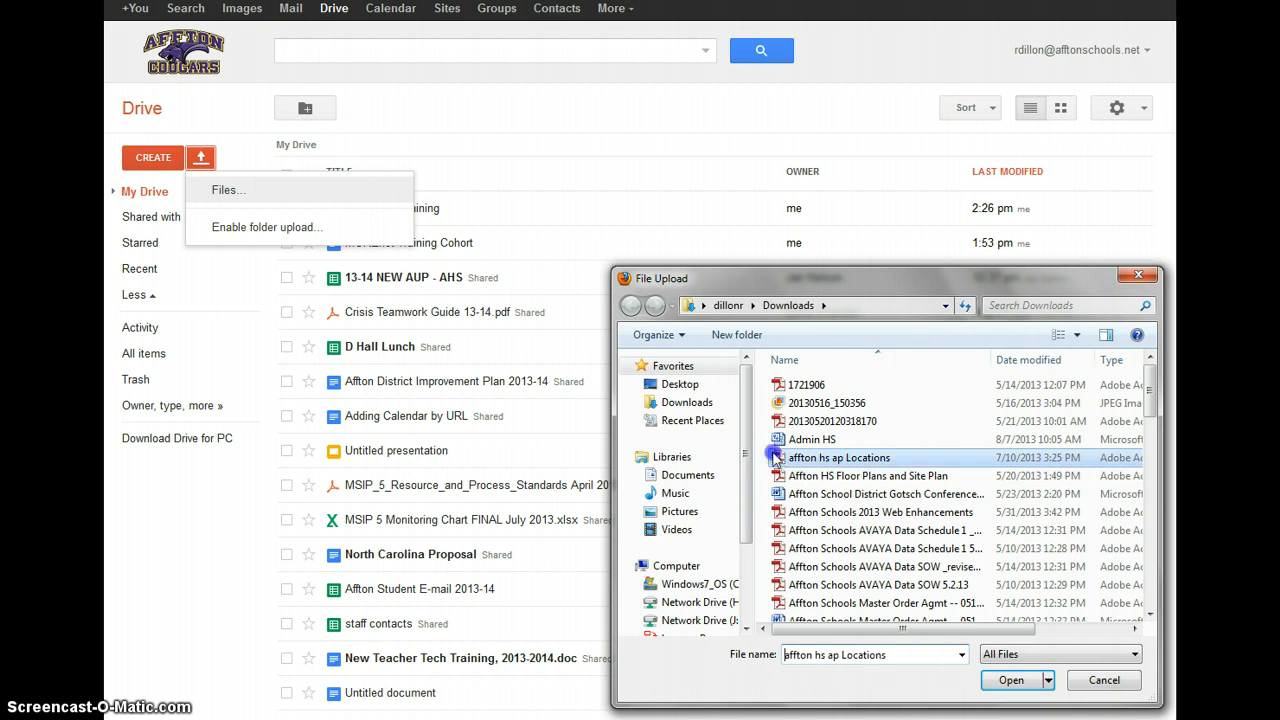
pyautogui.moveTo(779, 461); pyautogui.dragTo(535, 188)
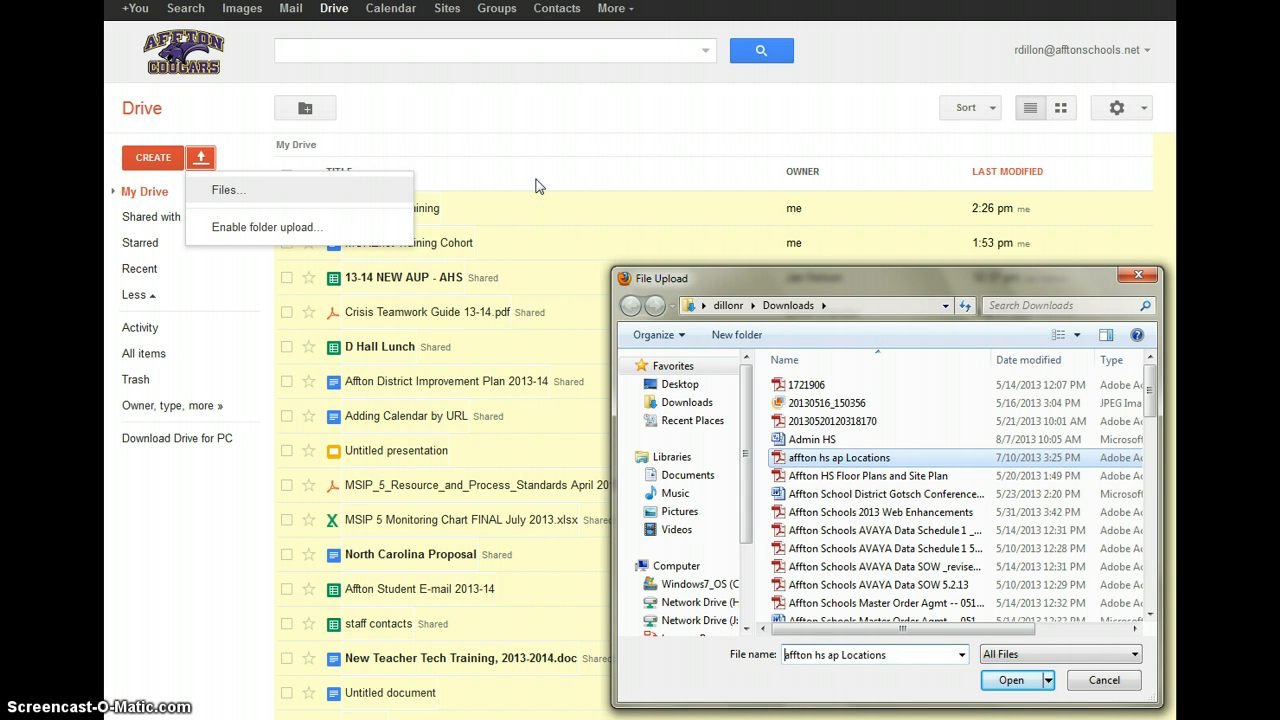
pyautogui.click(790, 466)
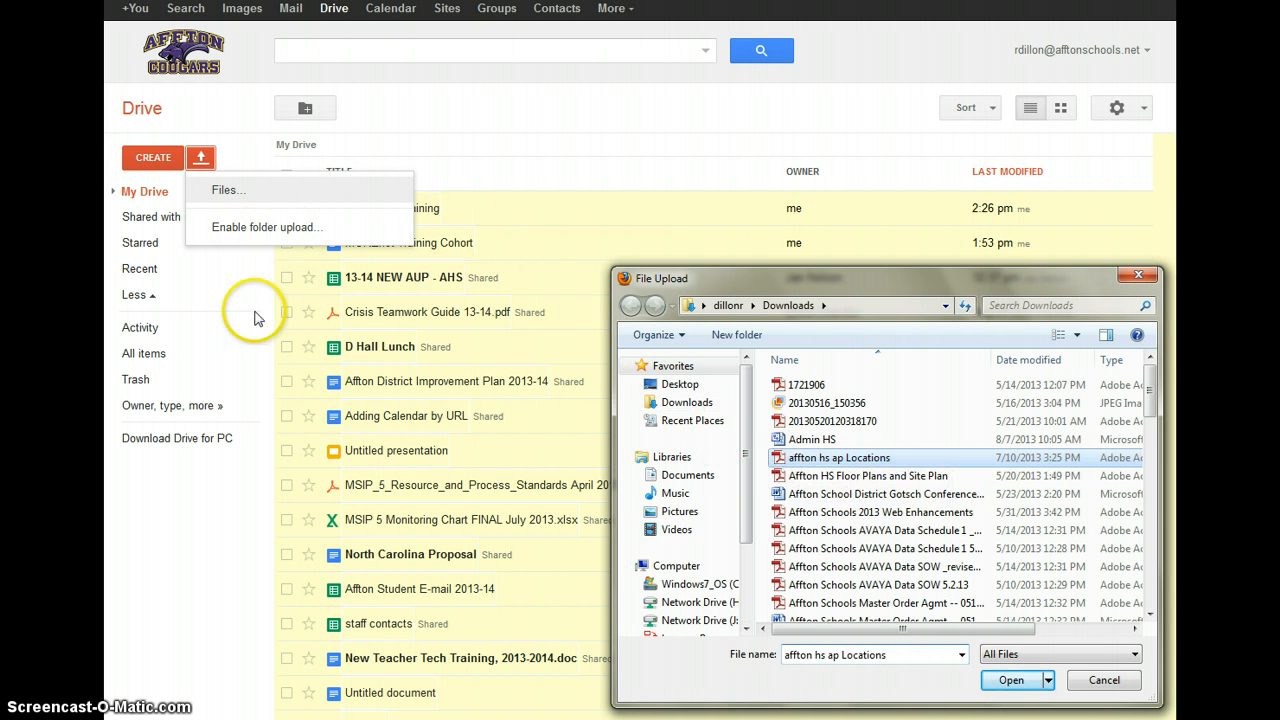
pyautogui.press('Return')
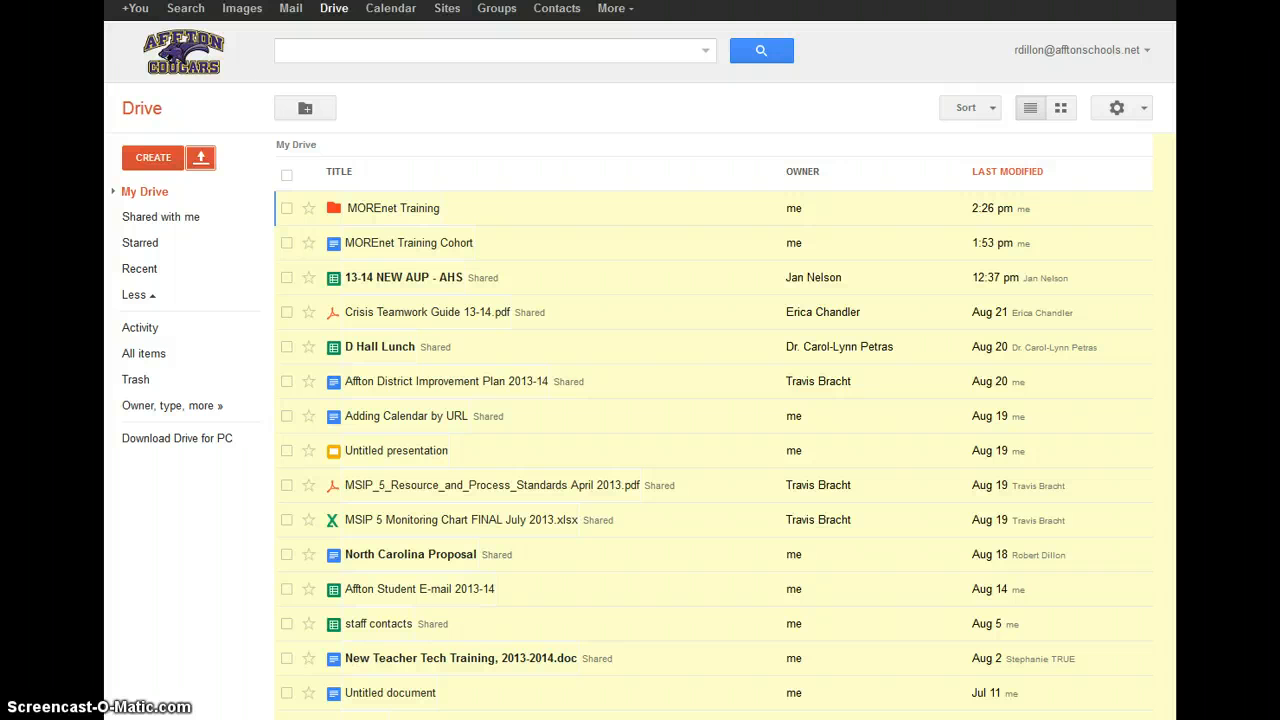
# Place the browser window beside the desktop files and upload Mimi Document from the desktop to My Drive.
pyautogui.moveTo(760, 0); pyautogui.dragTo(398, 0)
pyautogui.click(1125, 0)
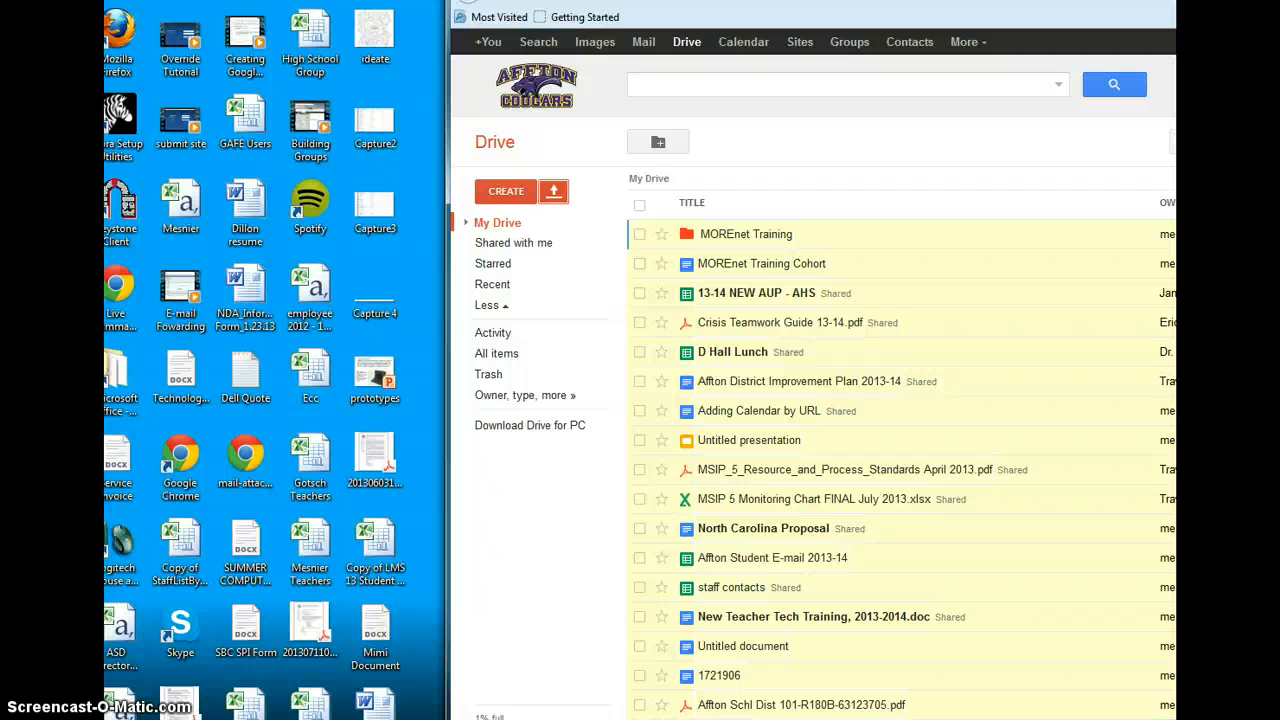
pyautogui.moveTo(800, 3); pyautogui.dragTo(772, 0)
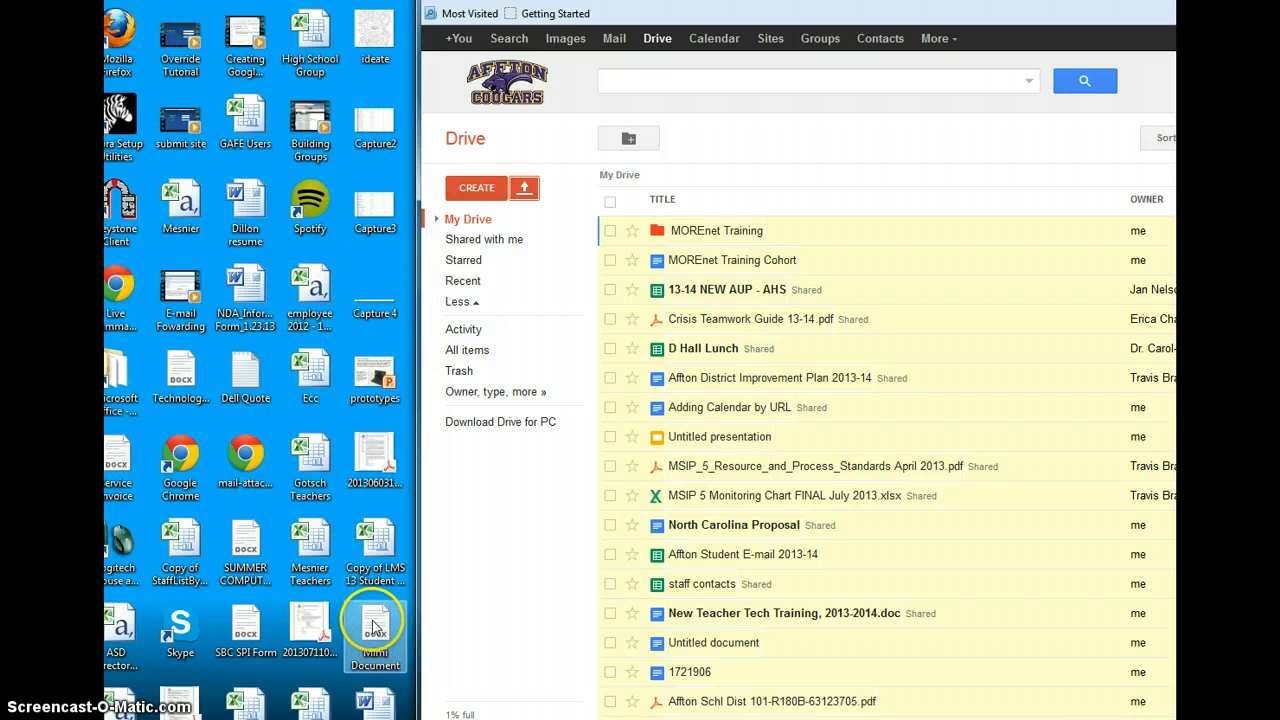
pyautogui.moveTo(372, 625); pyautogui.dragTo(843, 209)
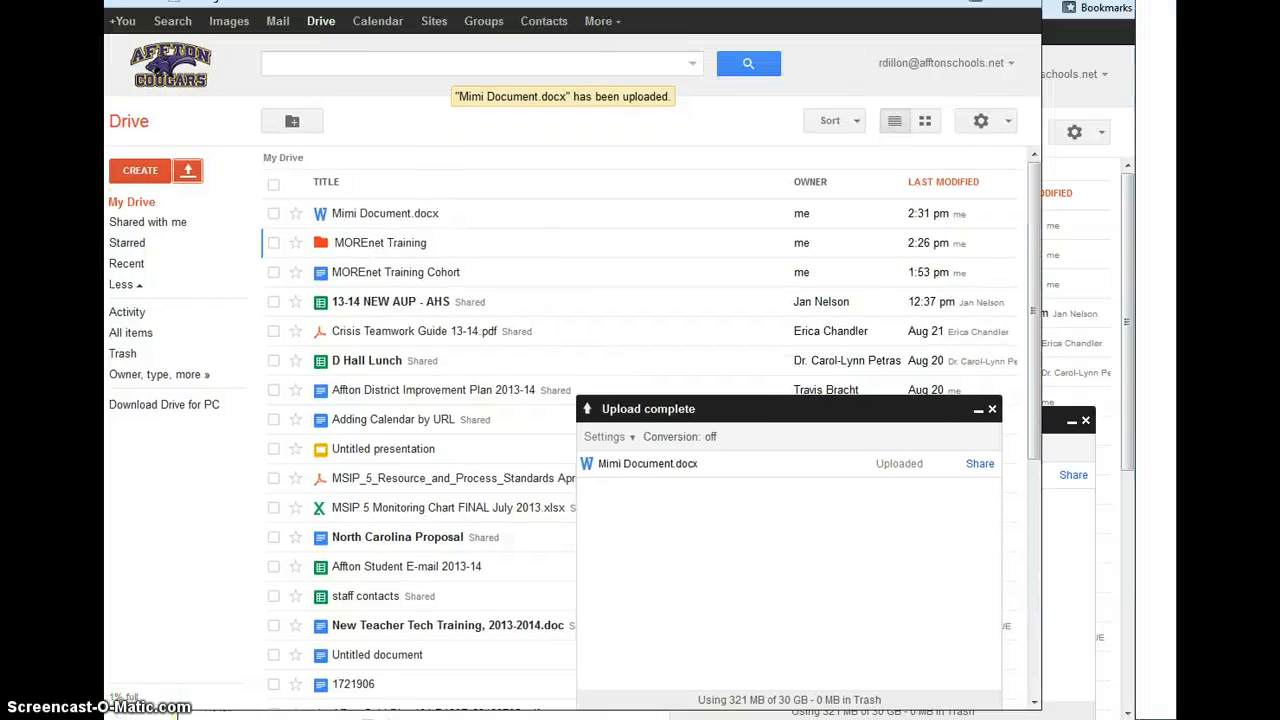
pyautogui.scroll(-1, 987, 417)
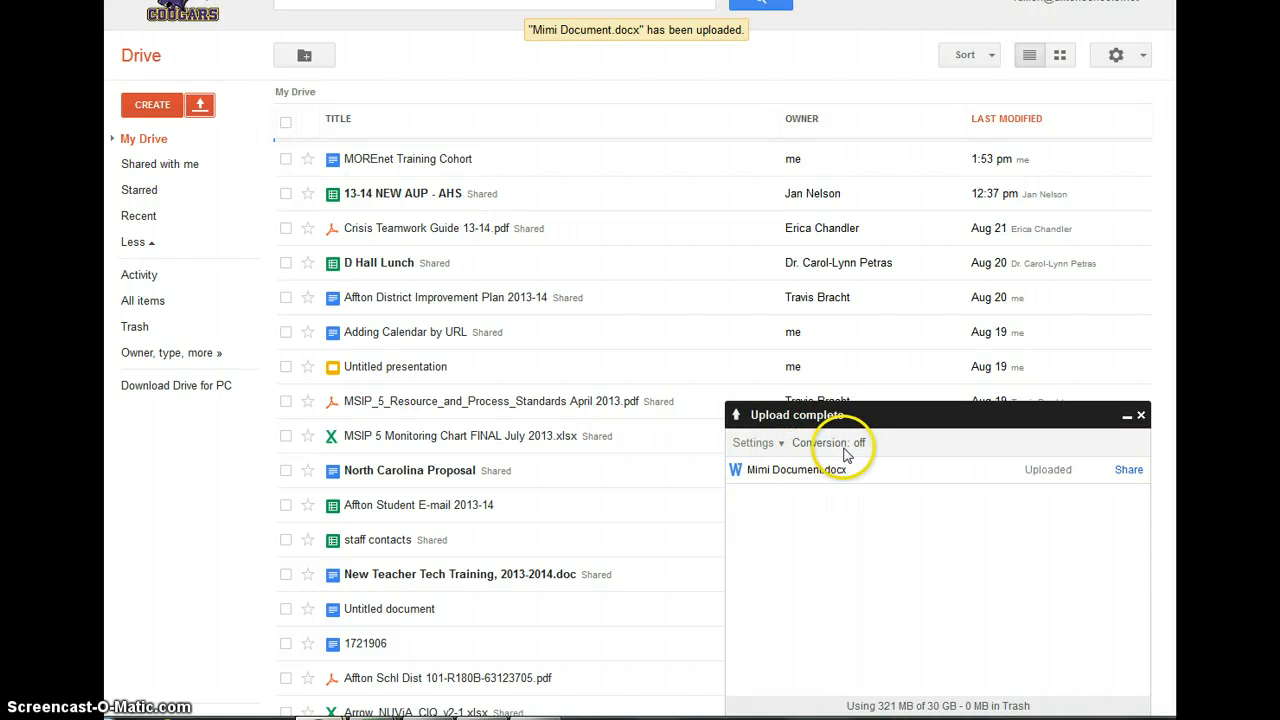
# Review the sharing settings of the uploaded Mimi Document.docx and leave them as they are.
pyautogui.click(737, 481)
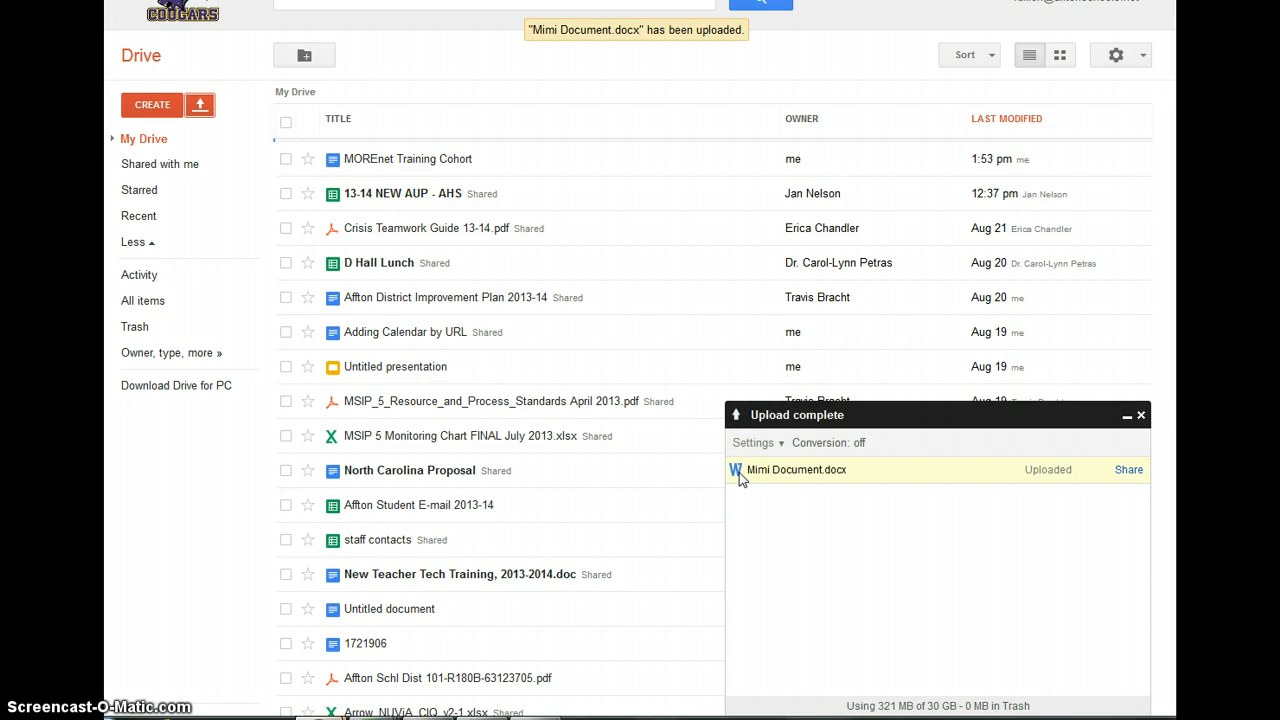
pyautogui.click(858, 443)
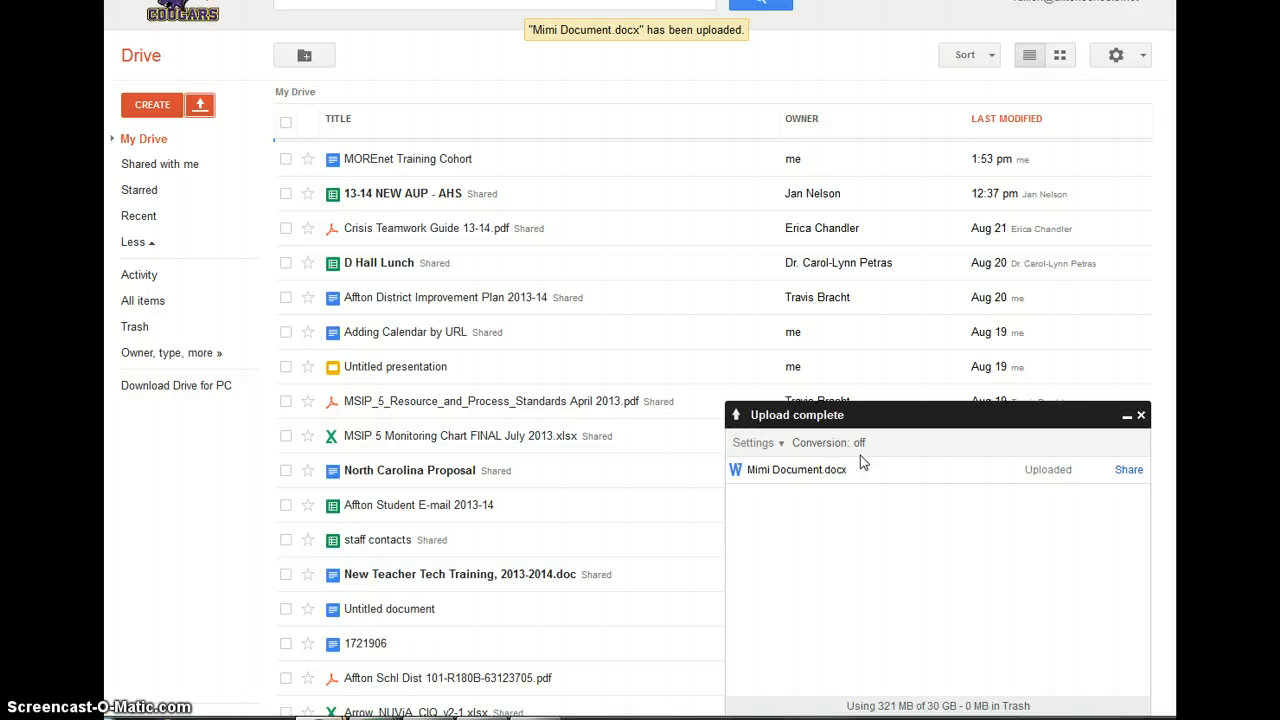
pyautogui.click(1129, 472)
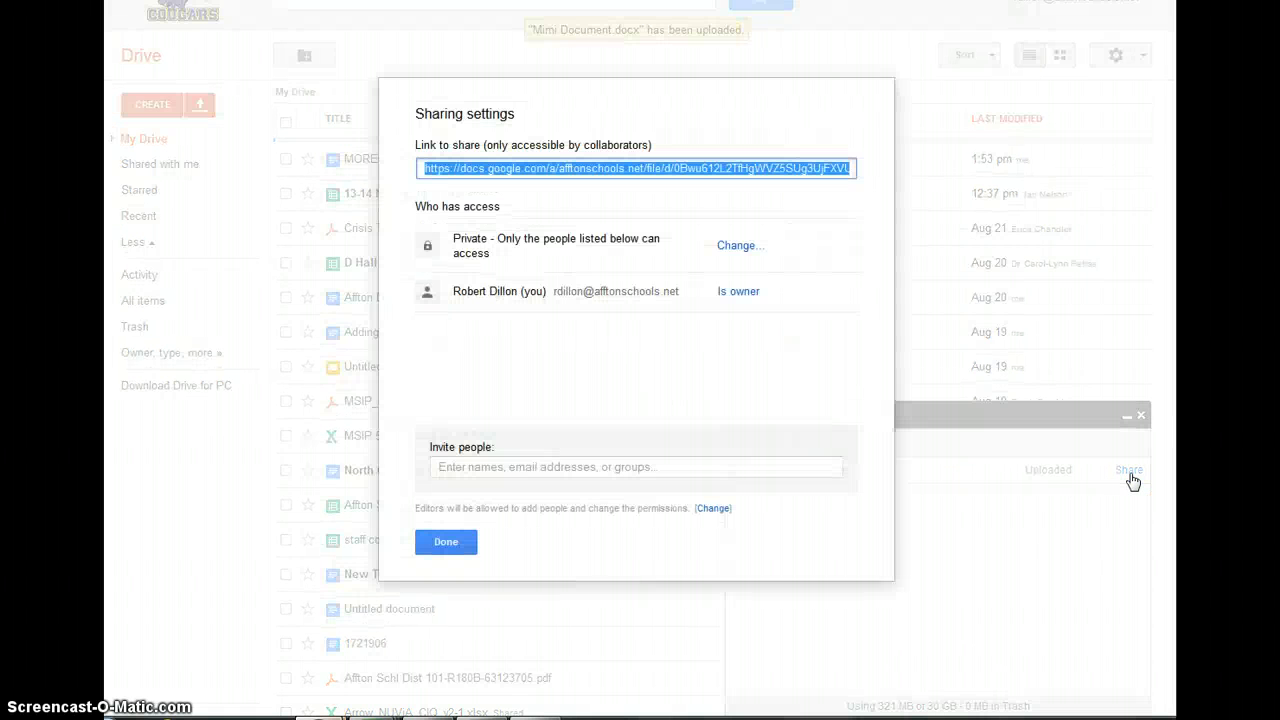
pyautogui.click(448, 540)
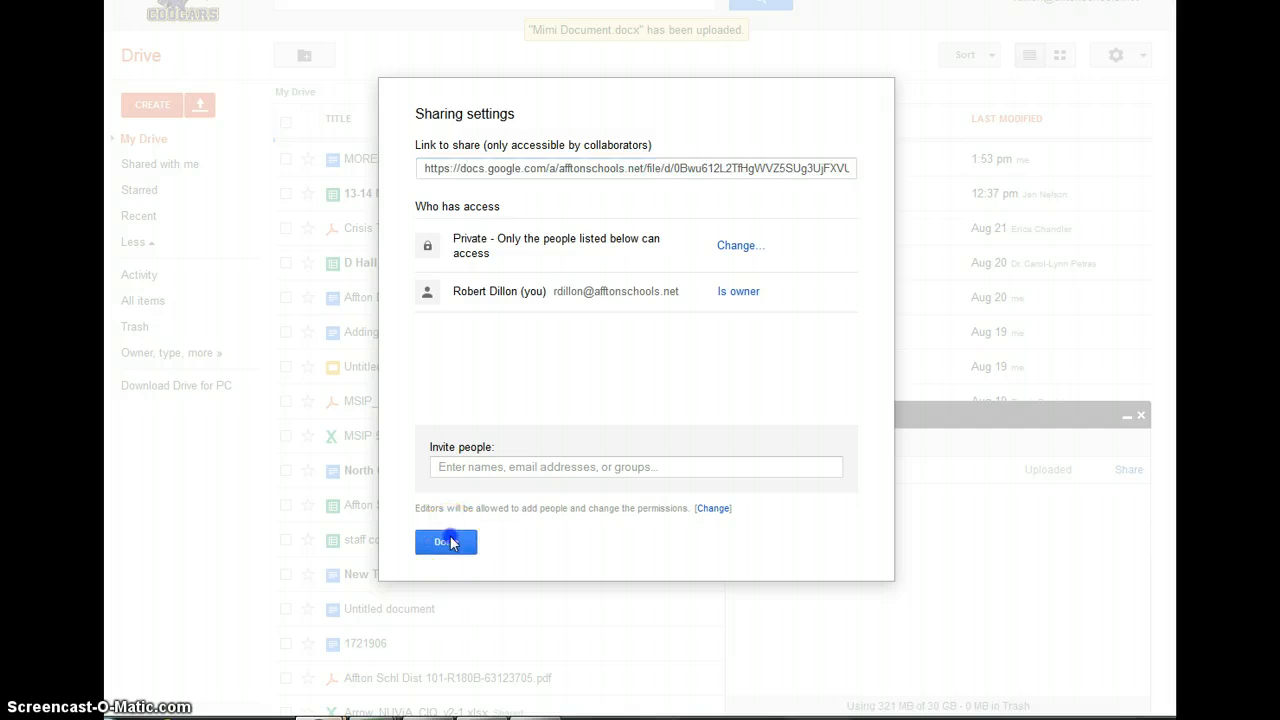
# Review the conversion options for uploaded files and close the upload summary.
pyautogui.click(781, 445)
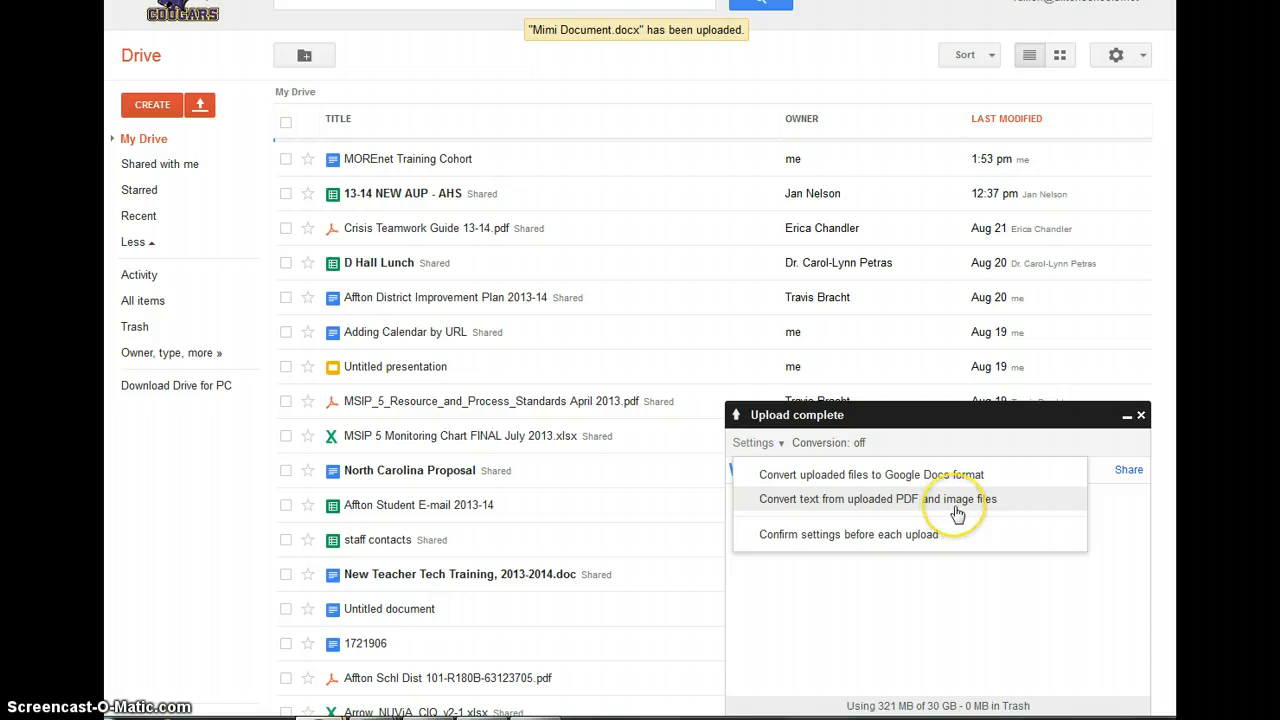
pyautogui.click(858, 443)
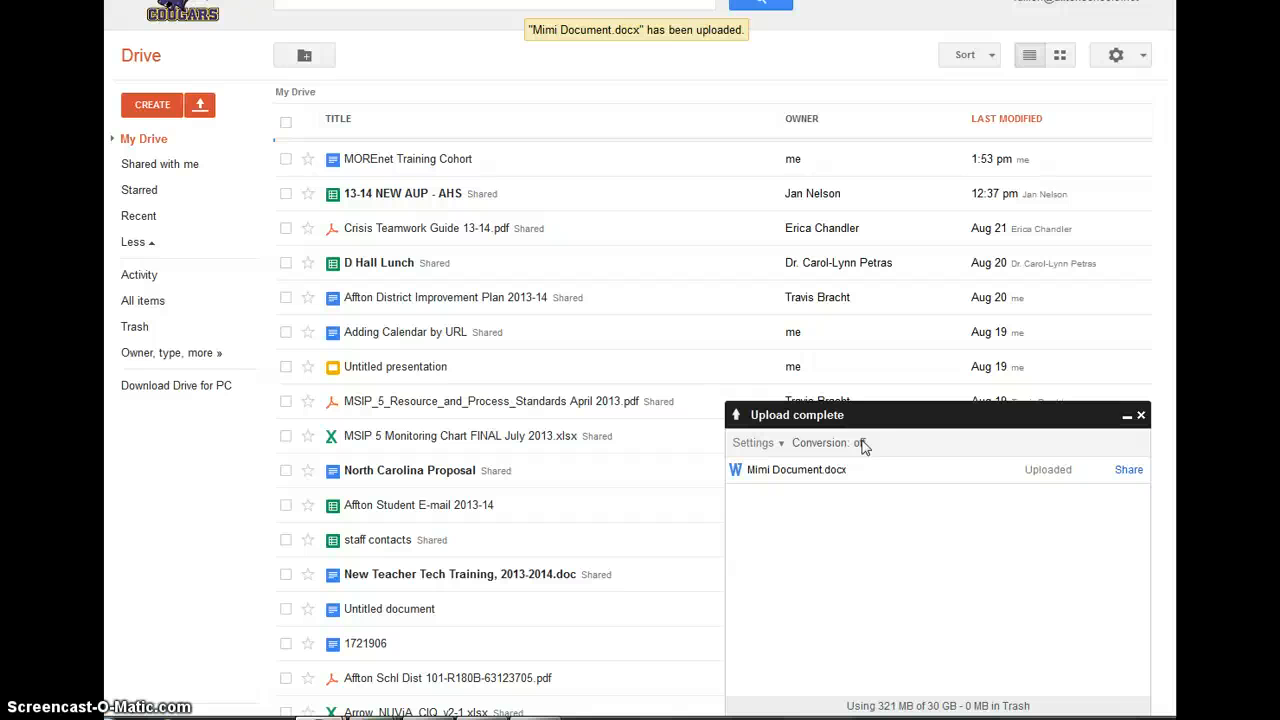
pyautogui.click(1142, 415)
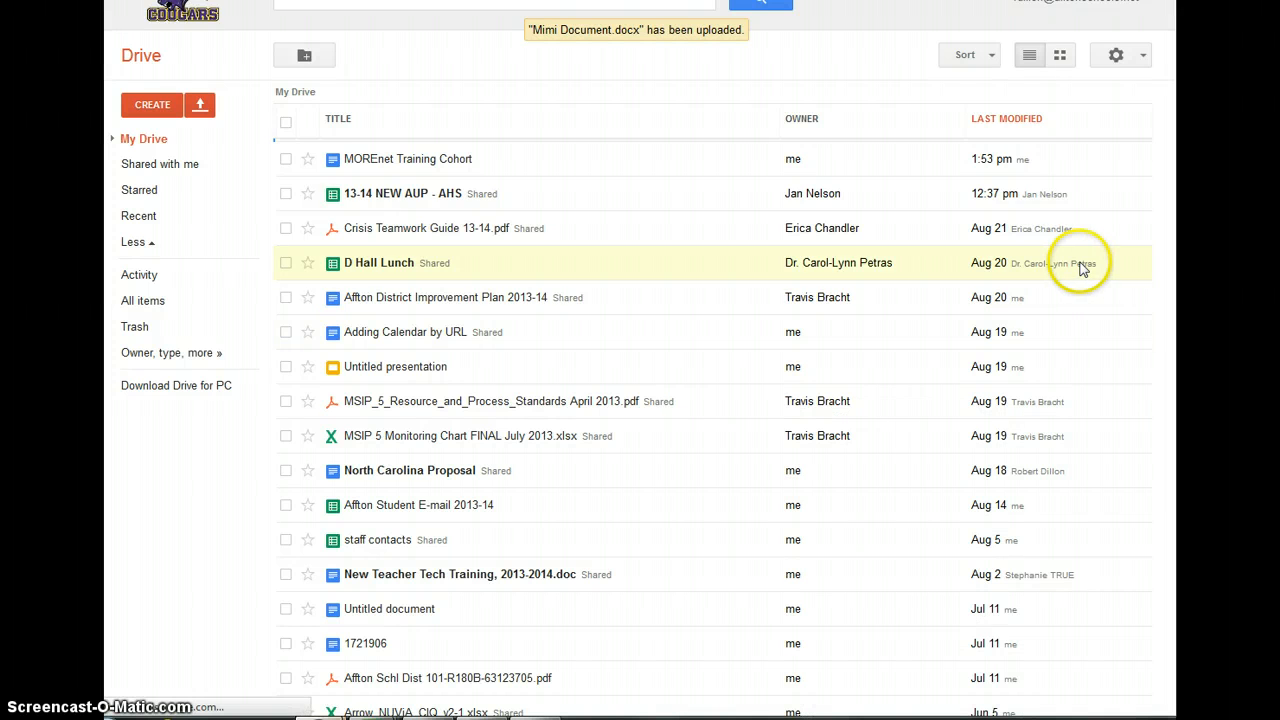
# Review Drive's upload settings and its General and Editing settings, and return to the file list without saving.
pyautogui.click(1142, 60)
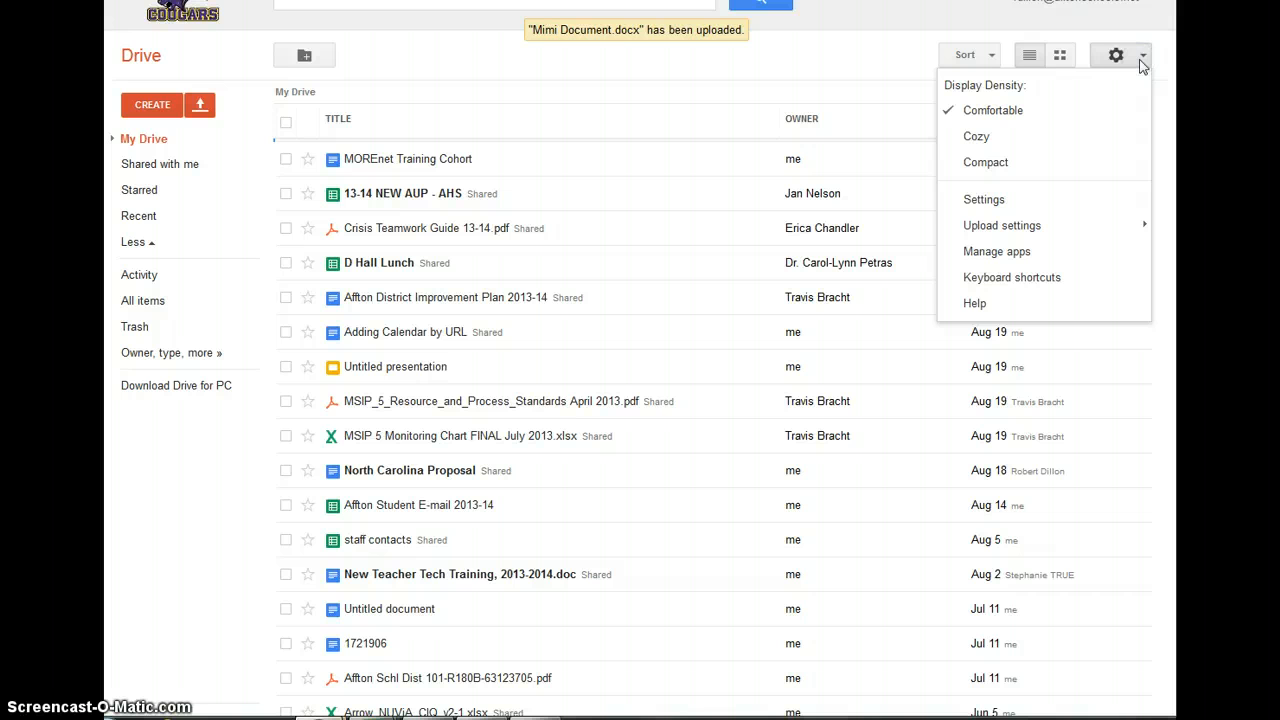
pyautogui.moveTo(1088, 226)
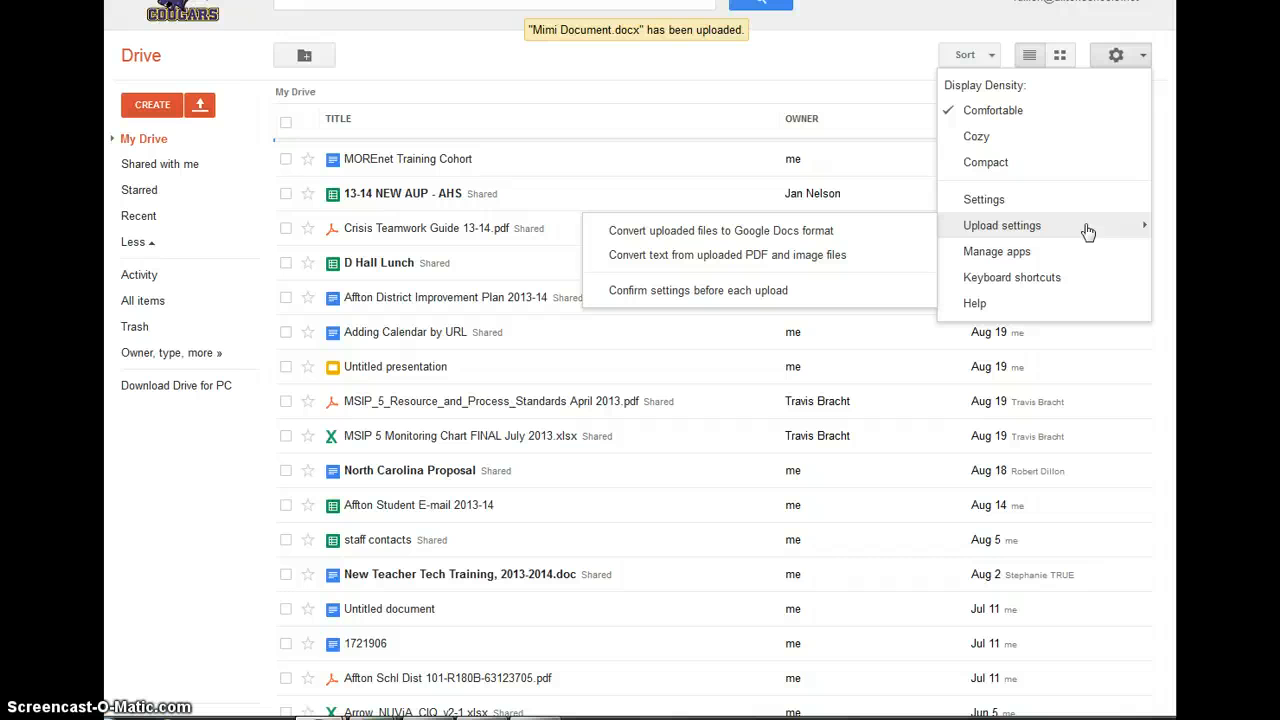
pyautogui.click(1061, 216)
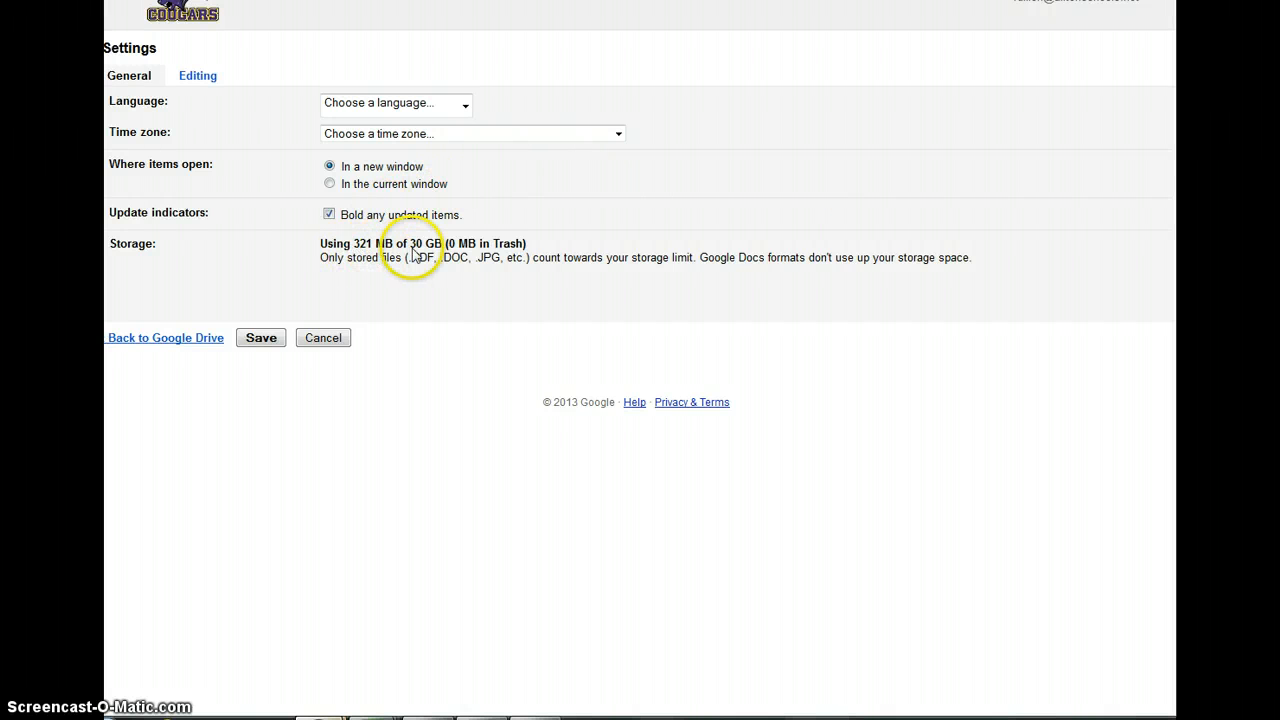
pyautogui.click(205, 80)
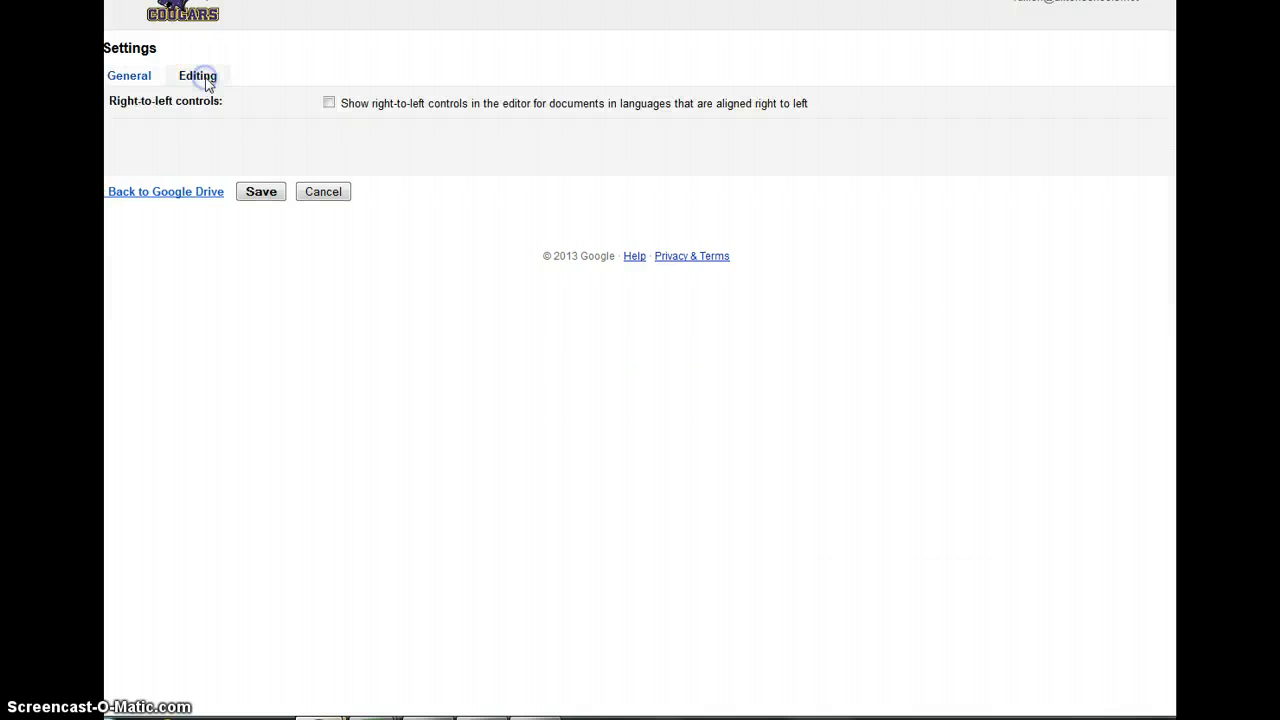
pyautogui.click(310, 194)
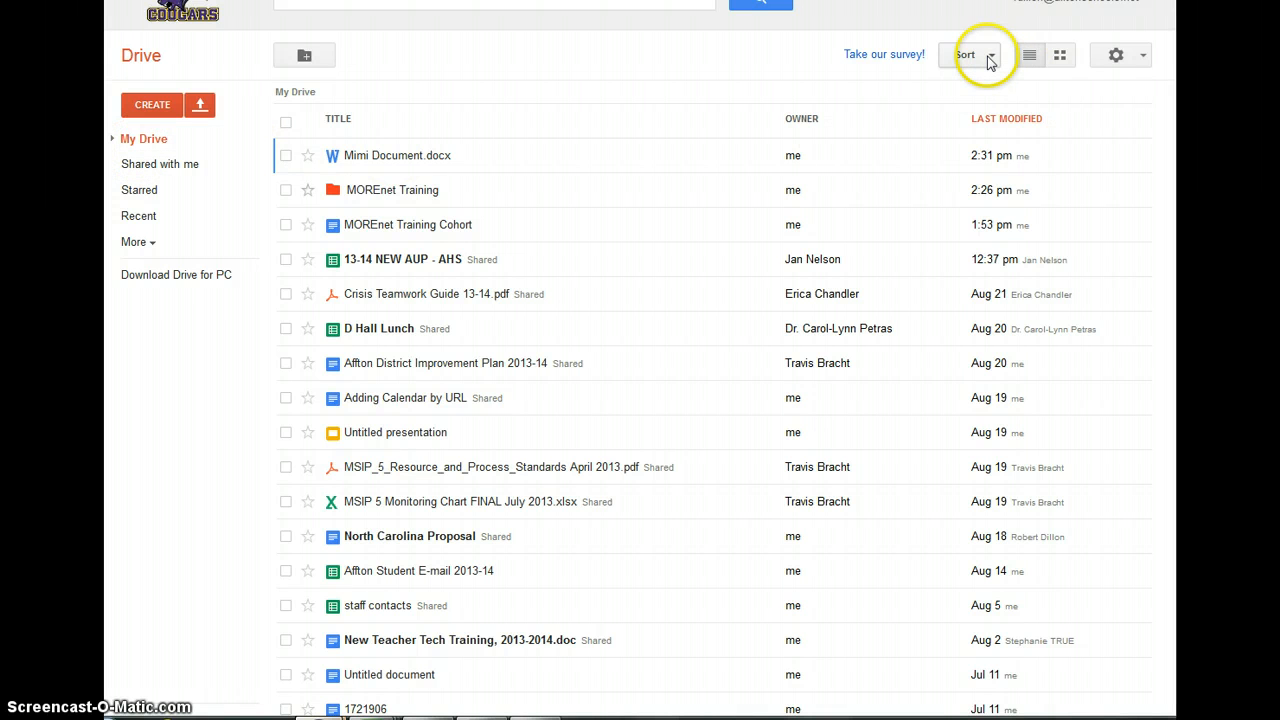
# Review the available sort orders and sort the My Drive file list by title.
pyautogui.click(988, 60)
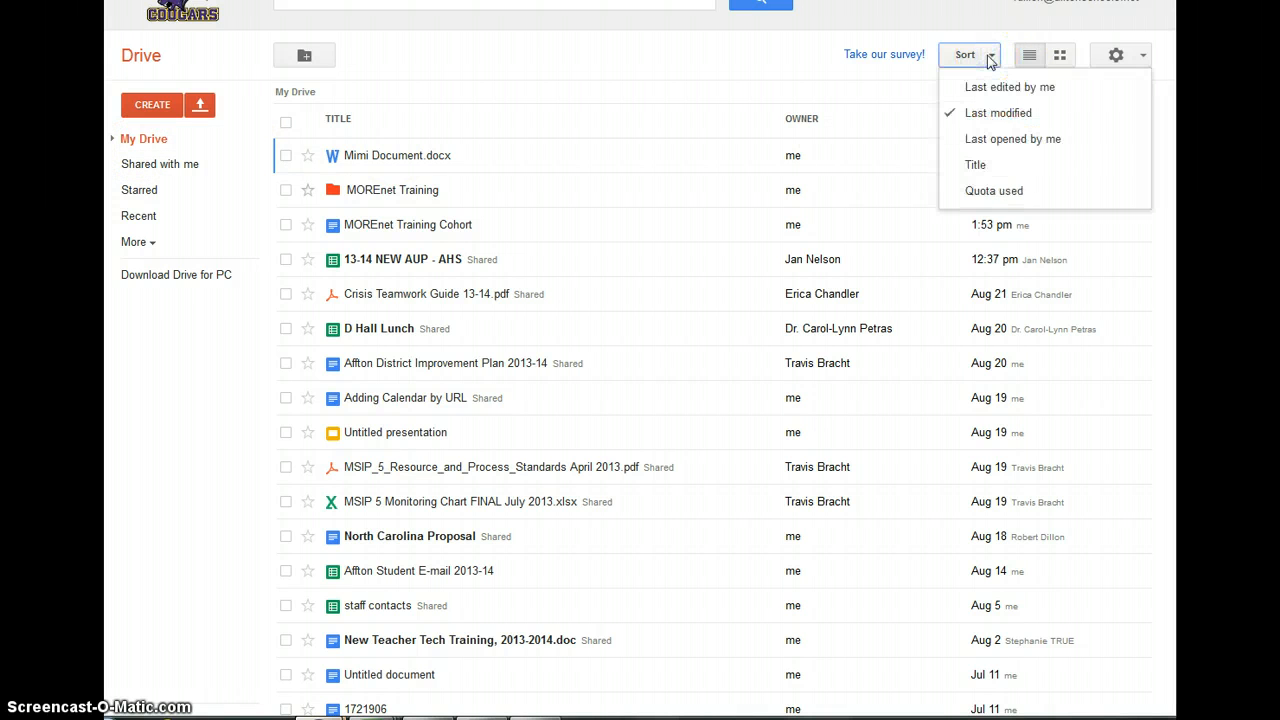
pyautogui.click(999, 90)
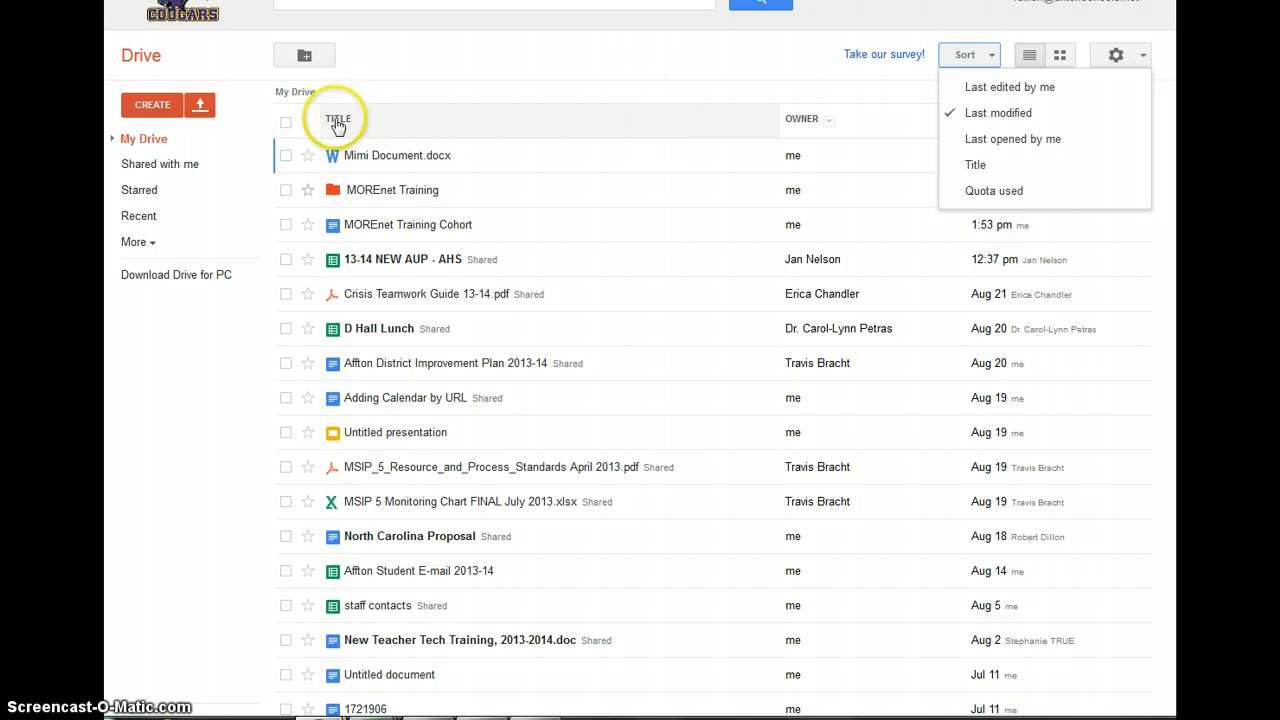
pyautogui.click(755, 96)
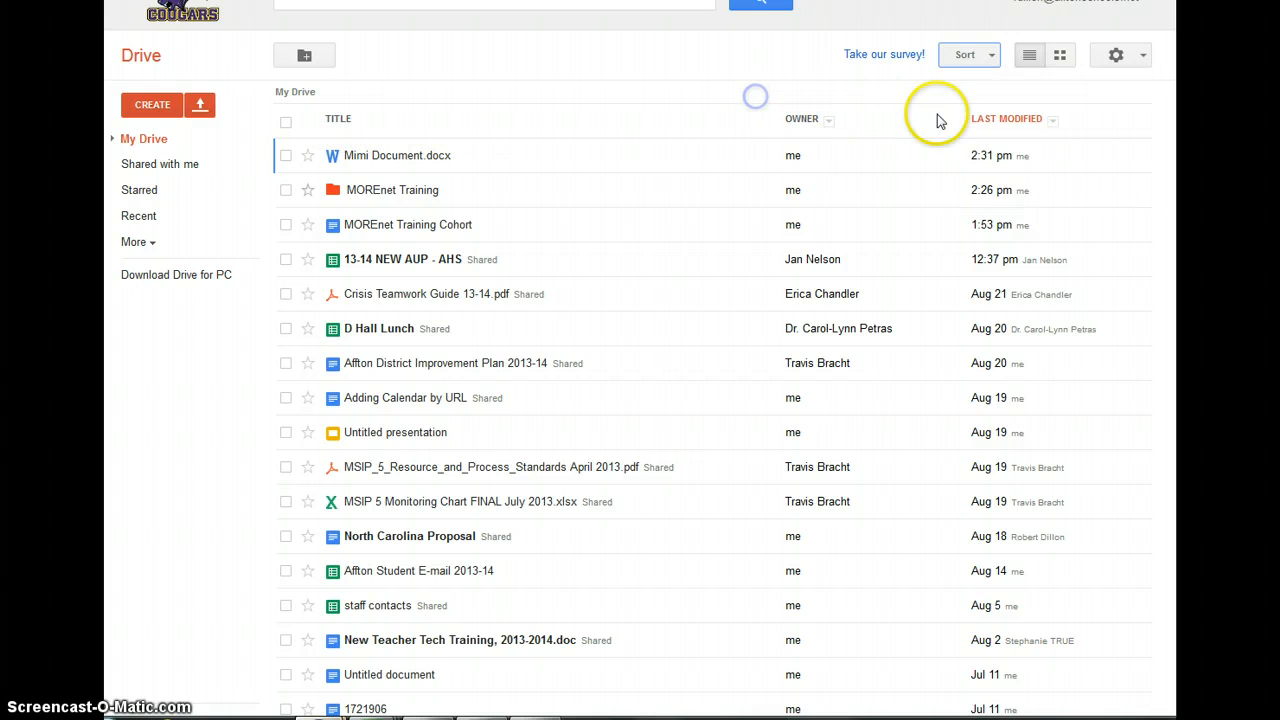
pyautogui.click(1052, 120)
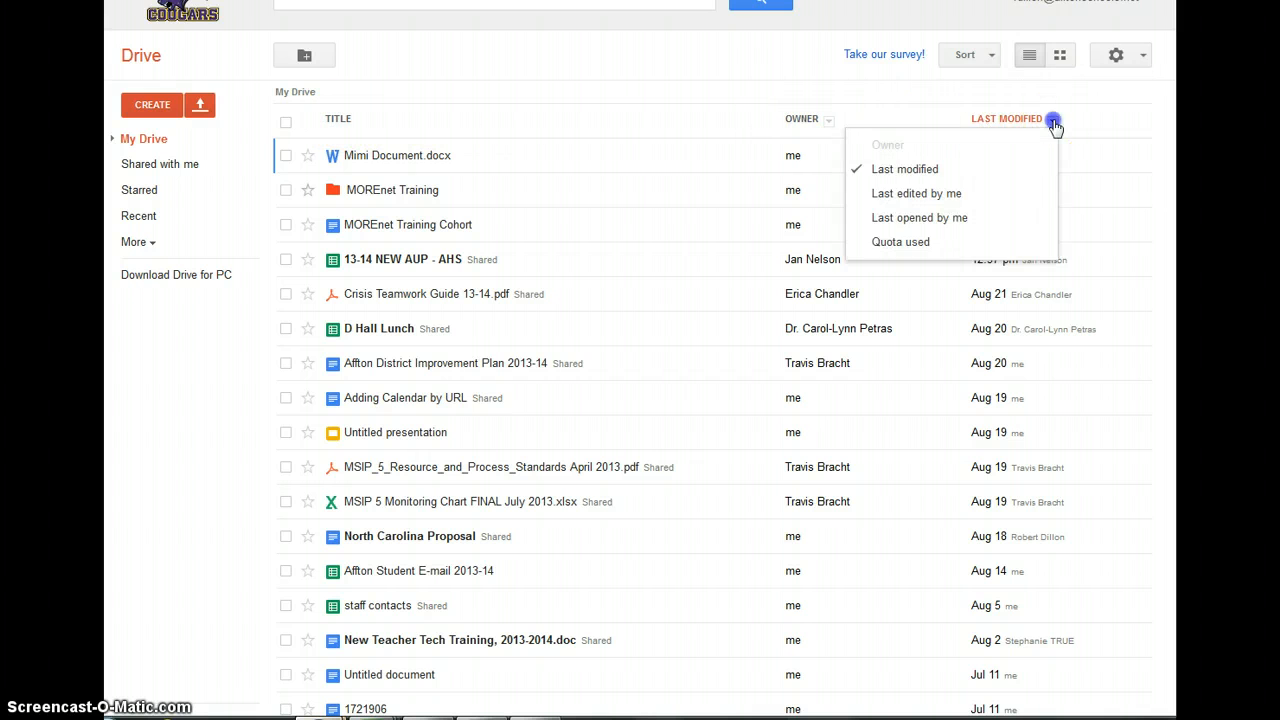
pyautogui.click(829, 121)
pyautogui.click(340, 120)
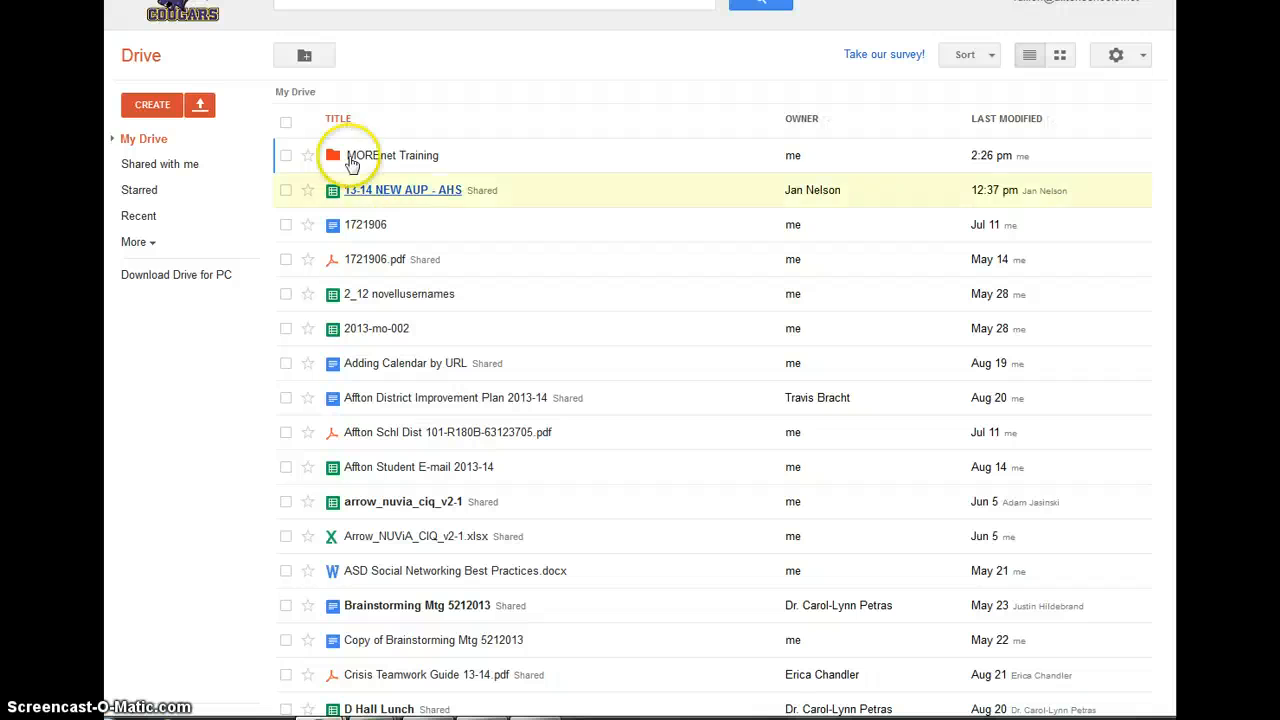
# Switch My Drive to the grid view and look through the file thumbnails.
pyautogui.click(1059, 58)
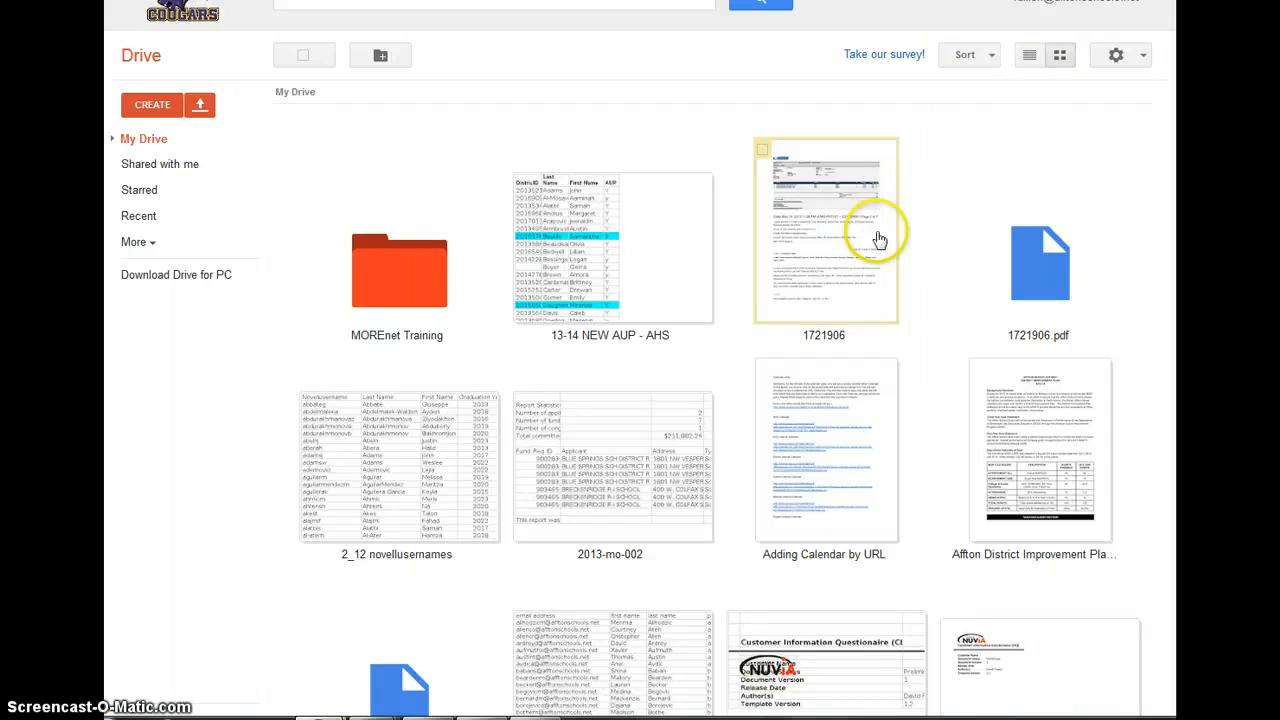
pyautogui.scroll(-2, 808, 280)
pyautogui.scroll(-4, 815, 284)
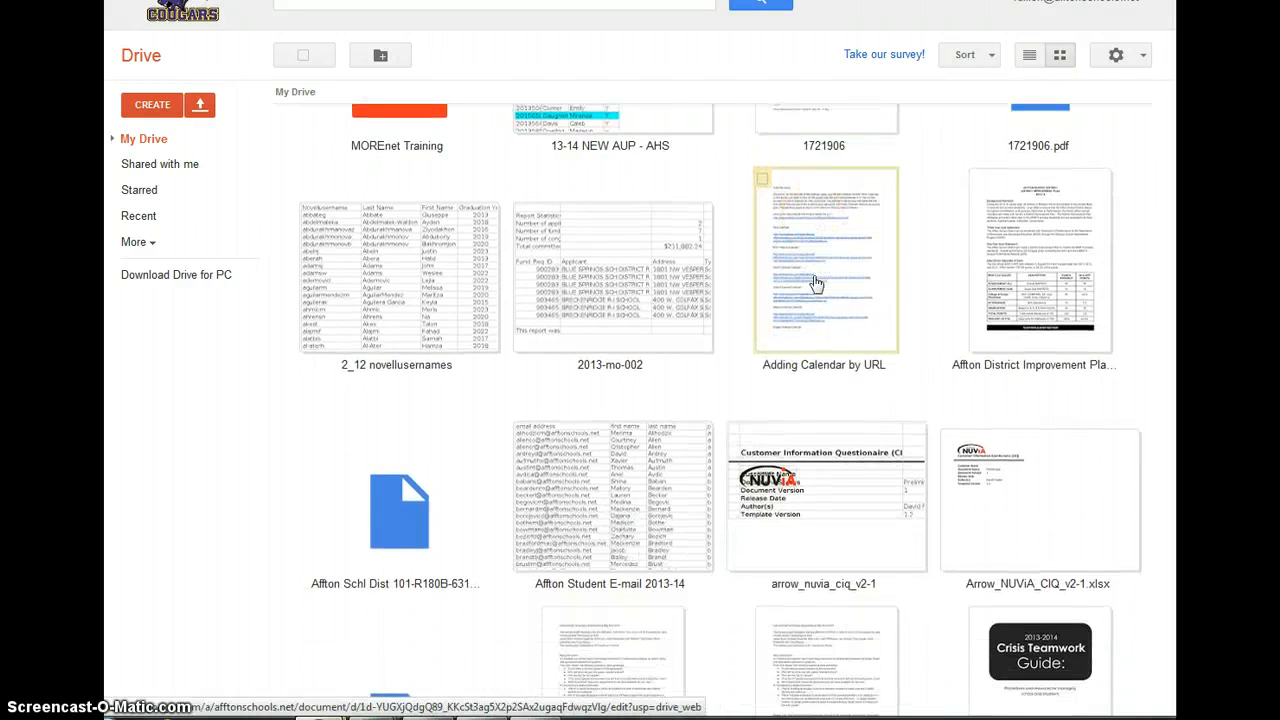
pyautogui.scroll(-5, 815, 284)
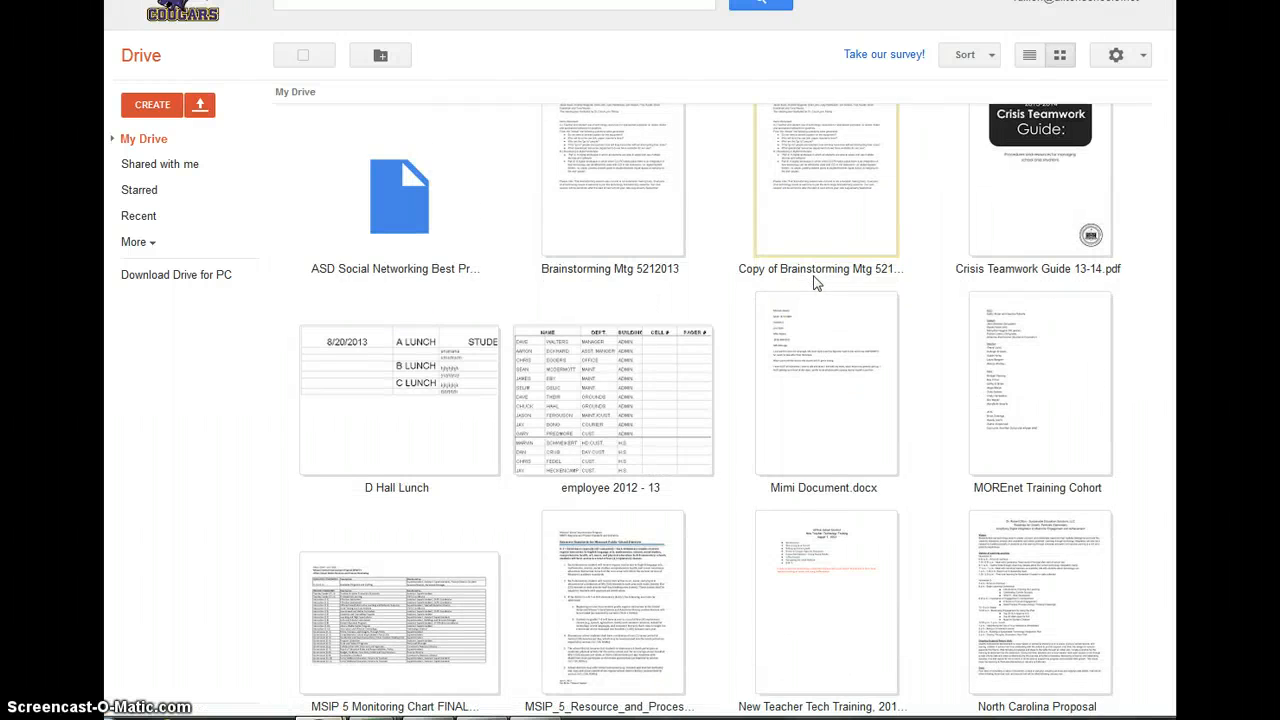
pyautogui.scroll(12, 815, 284)
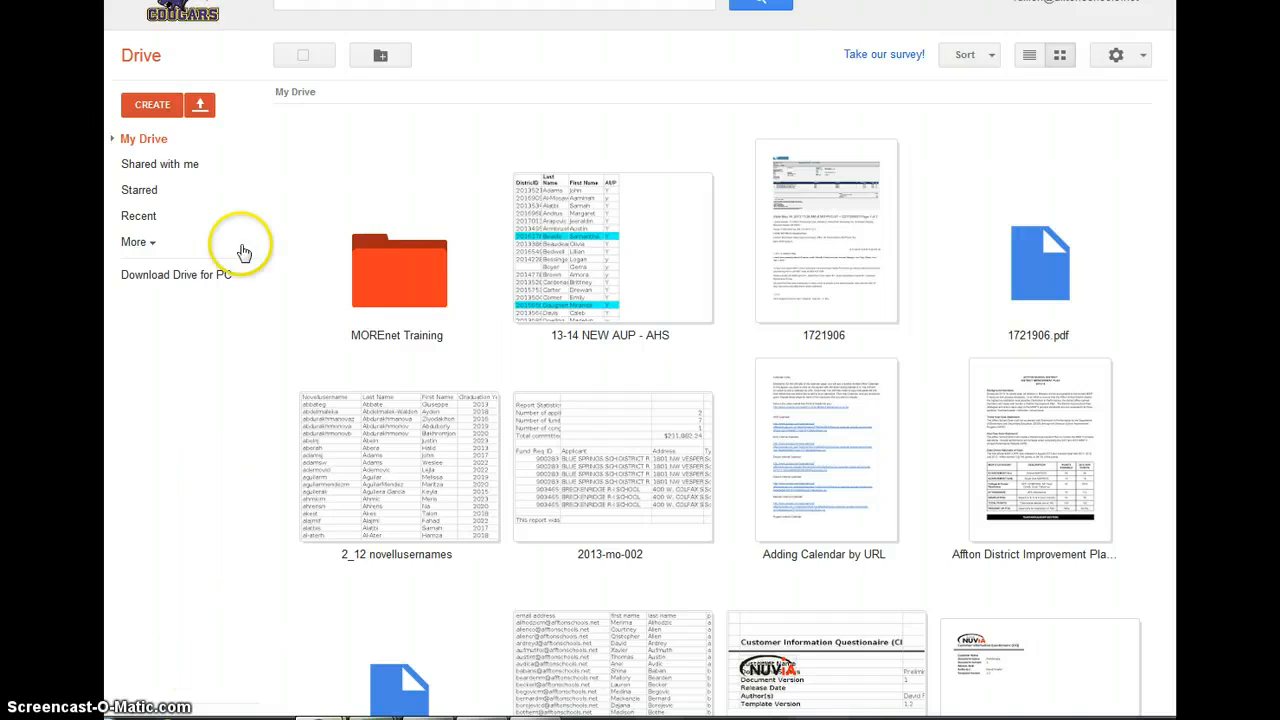
# Create a new text document from My Drive and enter "dfadsf" as sample text.
pyautogui.click(163, 108)
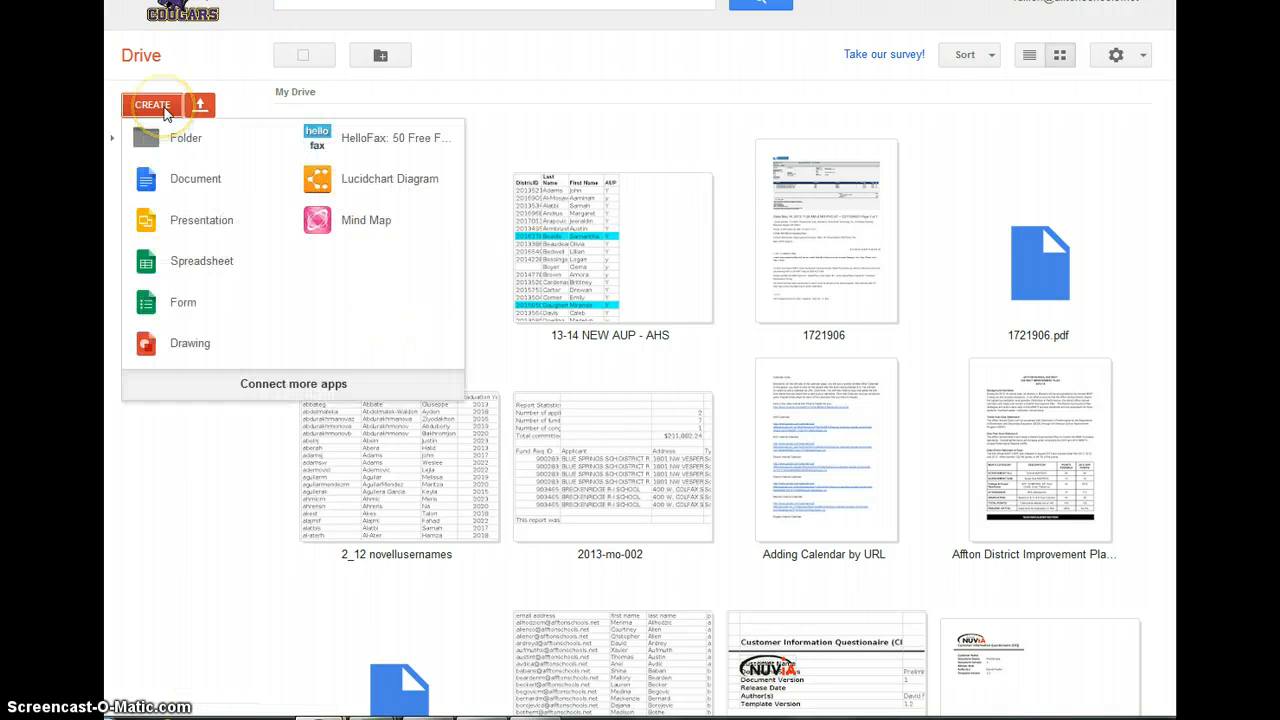
pyautogui.click(175, 183)
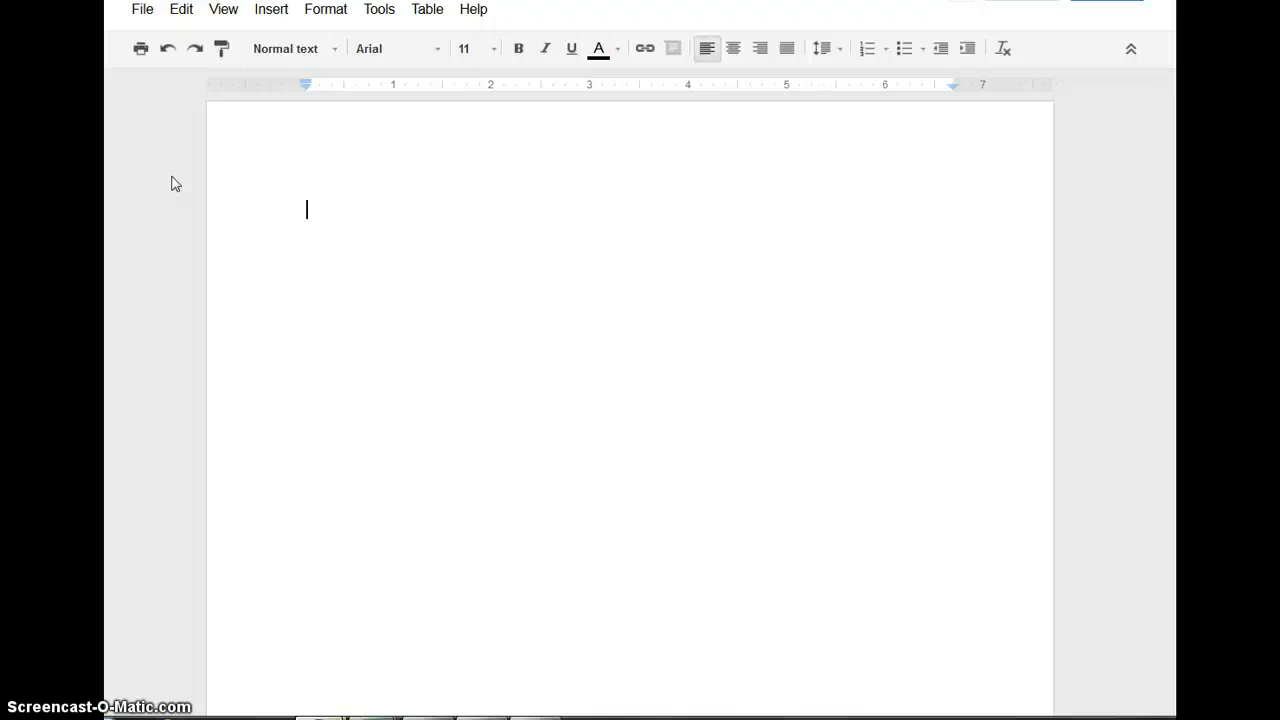
pyautogui.click(257, 214)
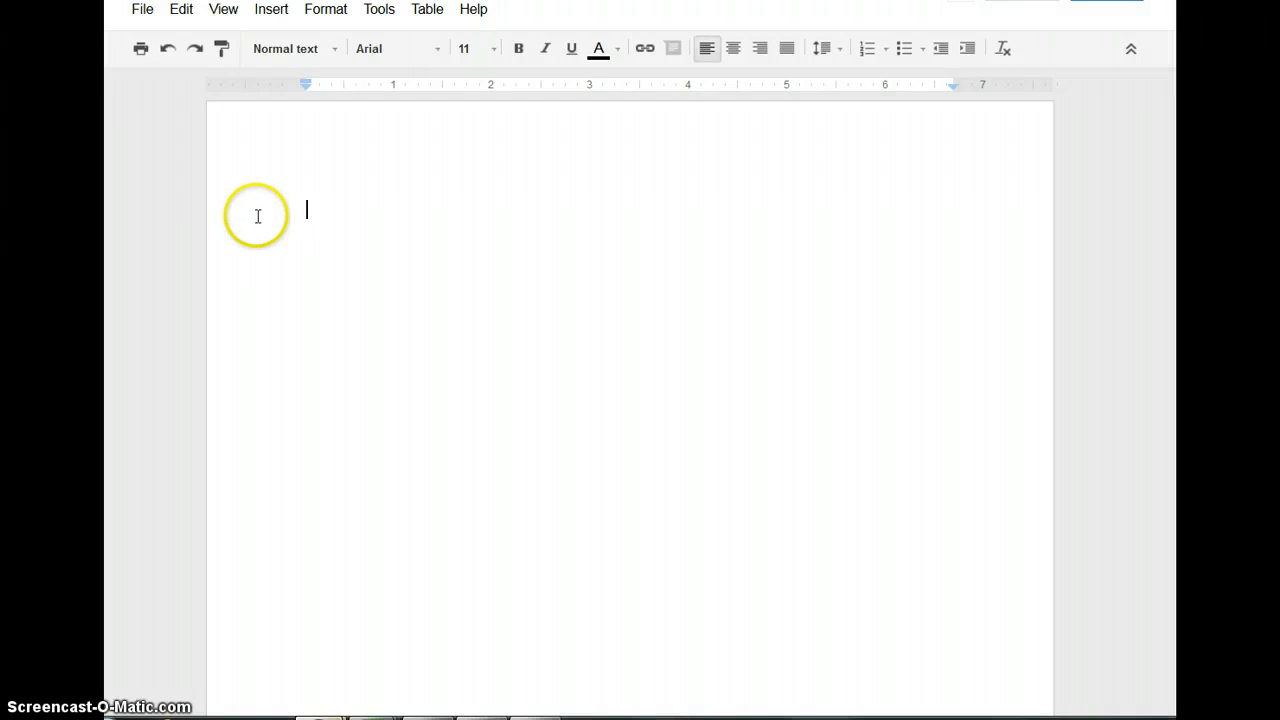
pyautogui.write('dfadsf')
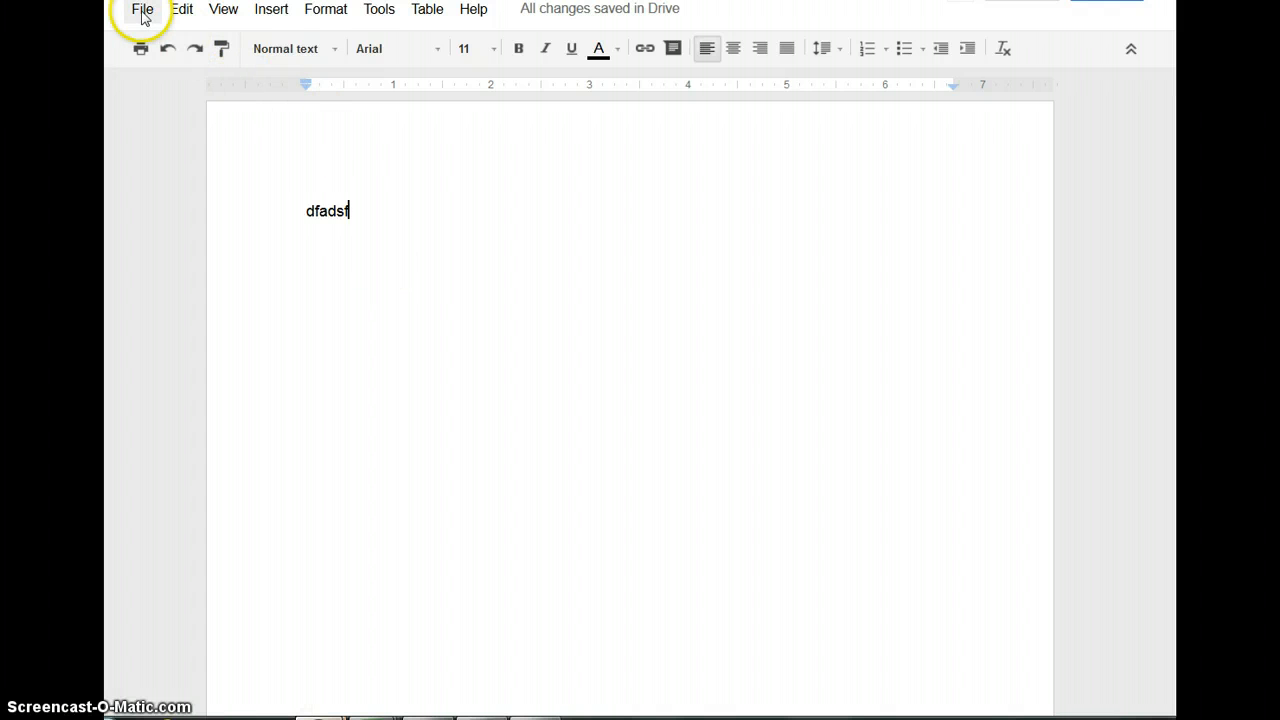
# Look through the document editor's formatting, tools, insert, view and edit commands.
pyautogui.click(326, 16)
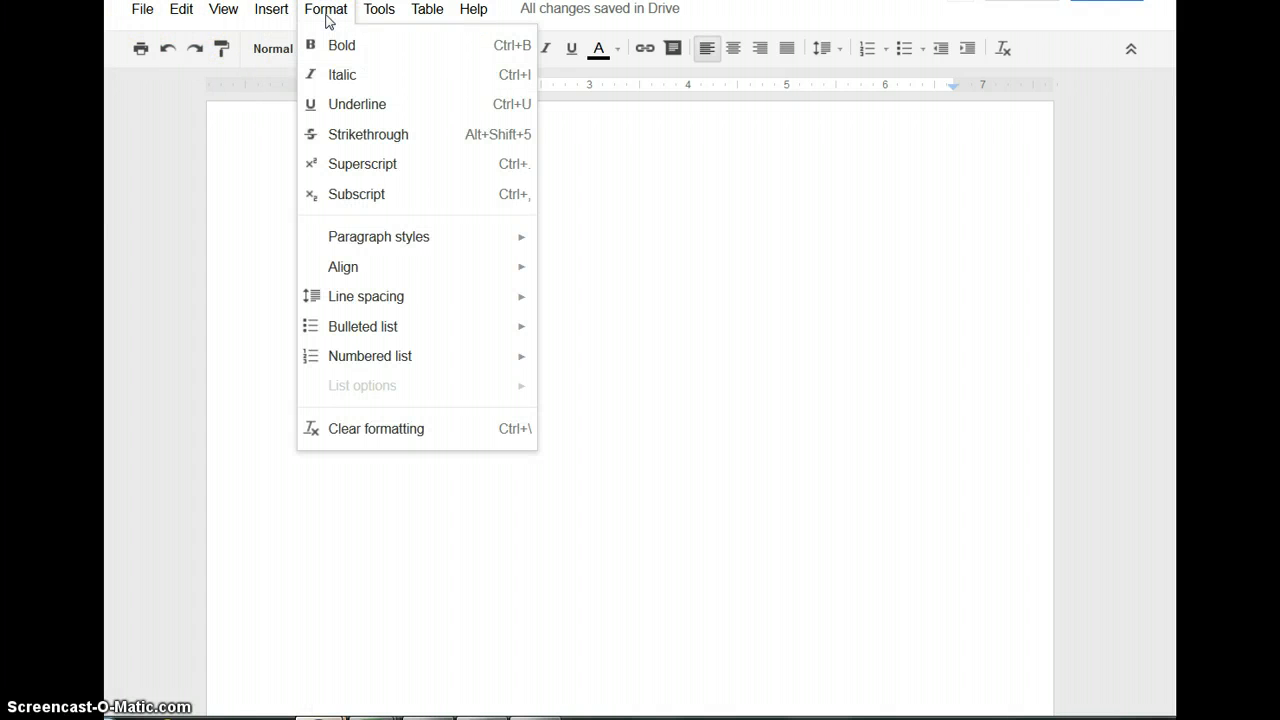
pyautogui.click(376, 14)
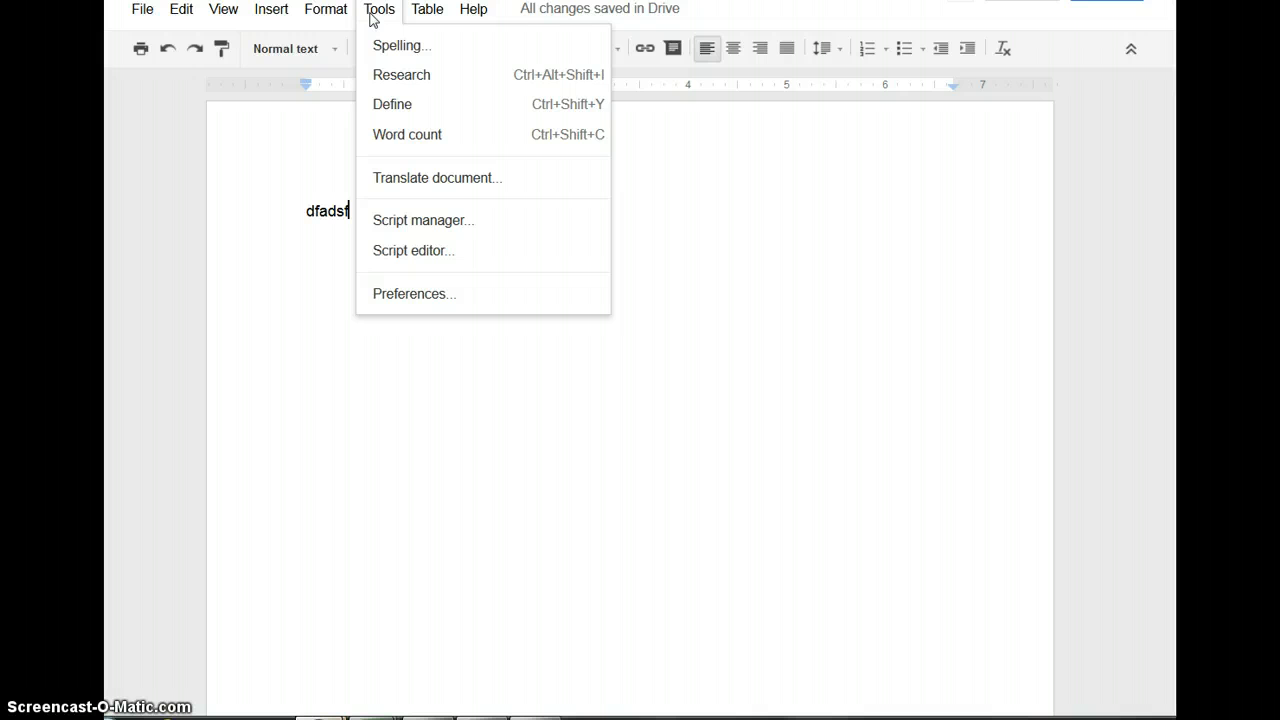
pyautogui.click(271, 14)
pyautogui.click(216, 12)
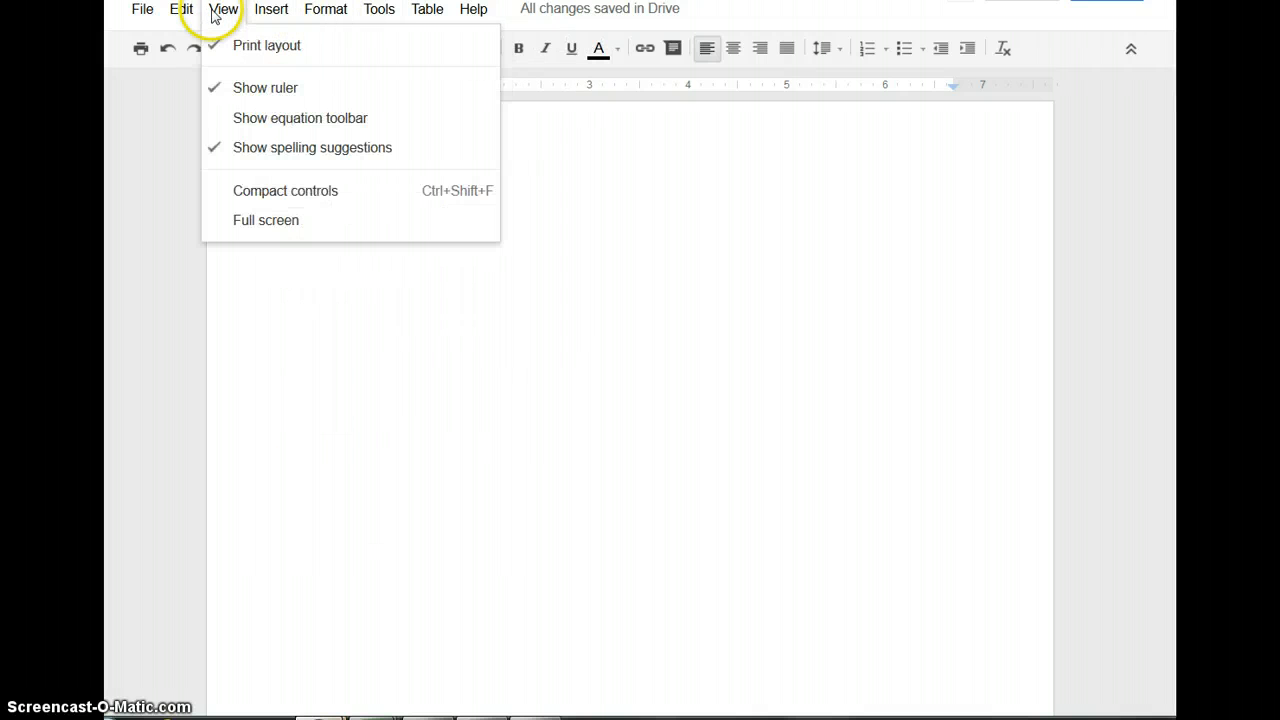
pyautogui.click(184, 13)
# Review the file commands, examine the document's revision history, and return to the document.
pyautogui.click(145, 12)
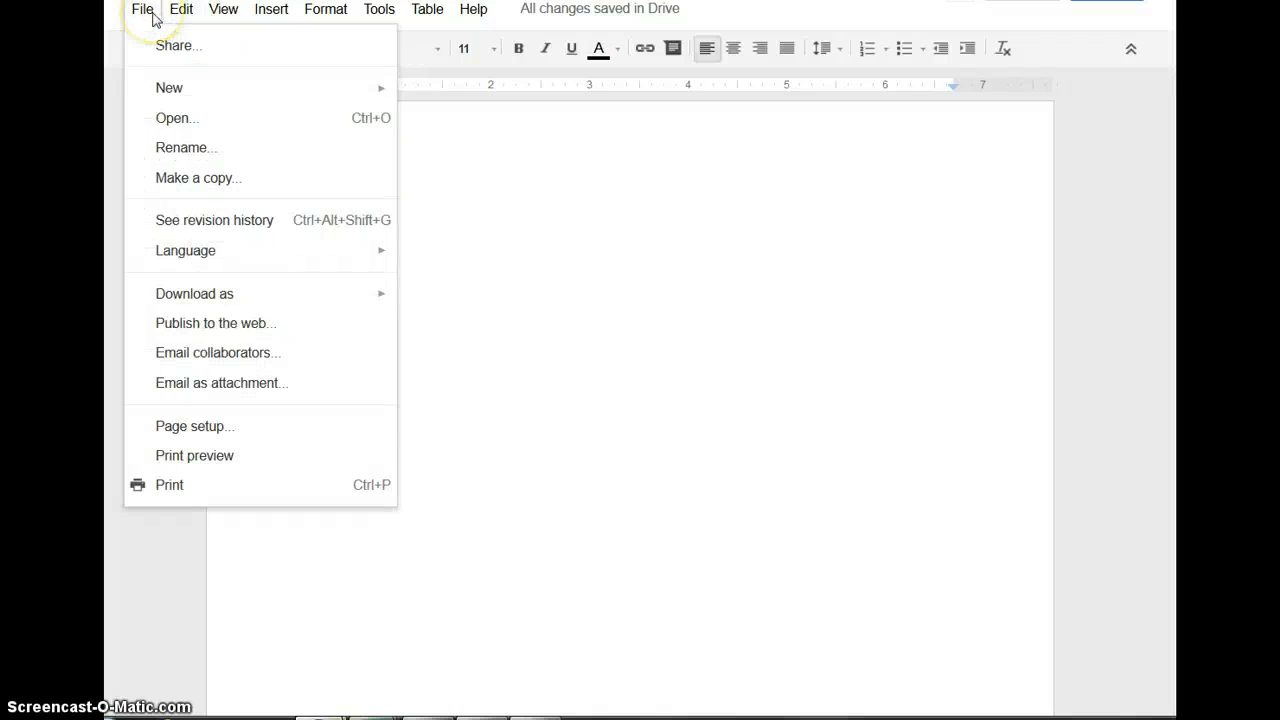
pyautogui.moveTo(208, 297)
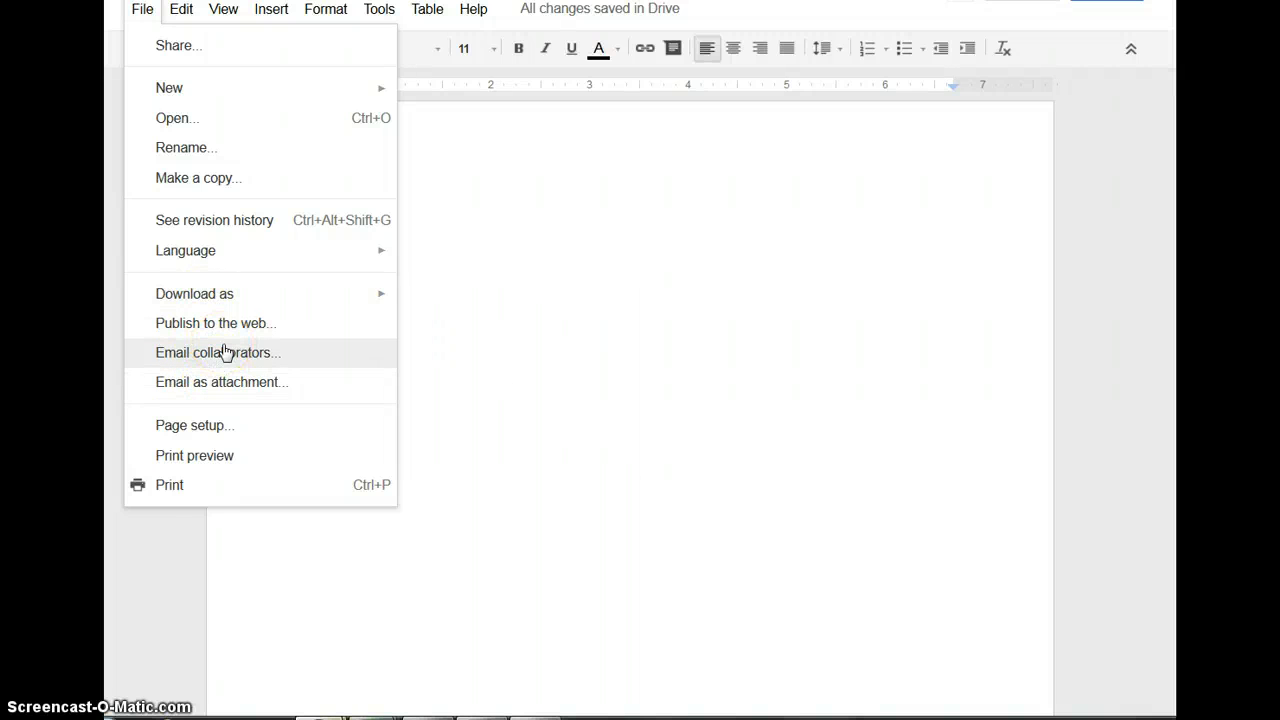
pyautogui.click(219, 225)
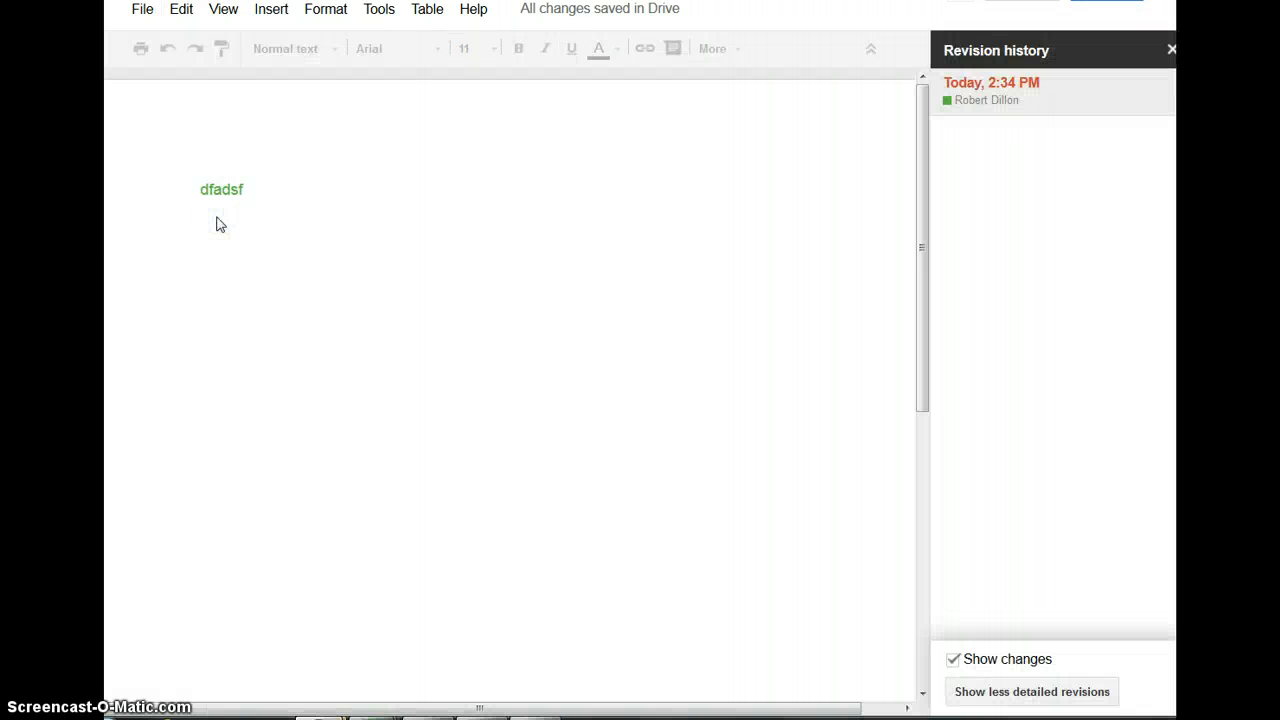
pyautogui.click(257, 196)
pyautogui.click(1171, 52)
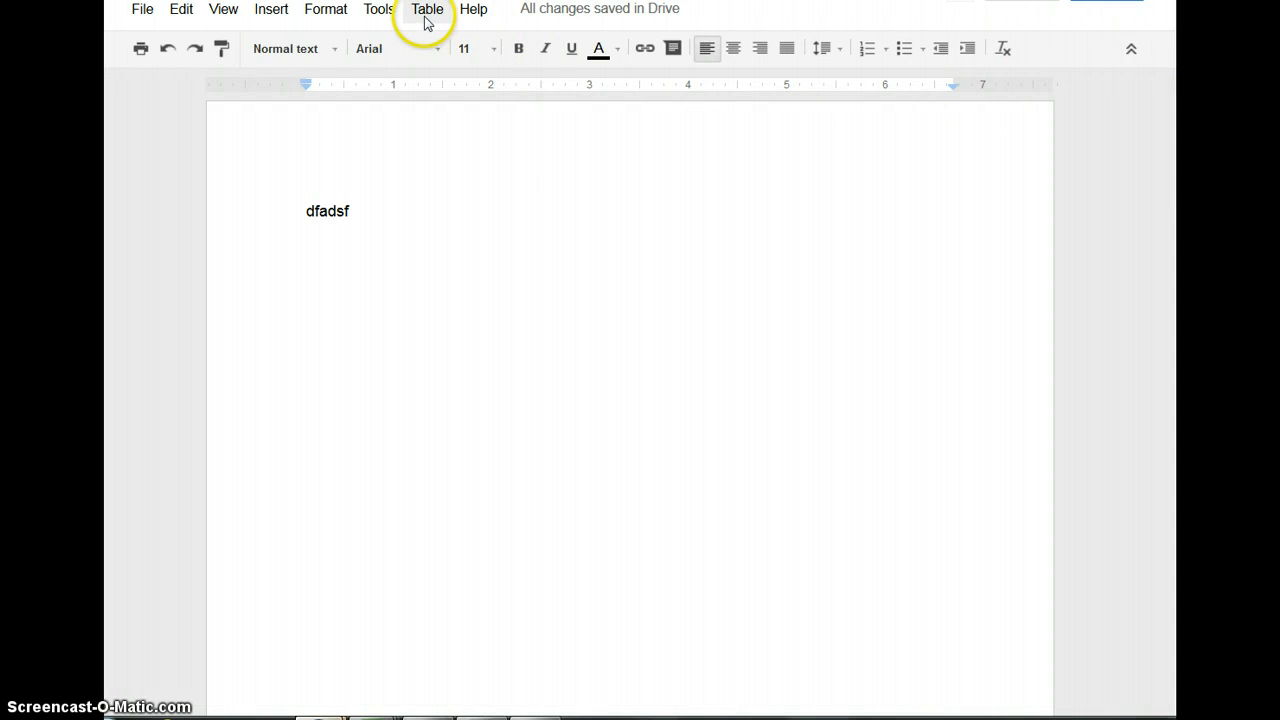
# Look through the document editor's table, tools and help commands.
pyautogui.click(377, 14)
pyautogui.click(410, 14)
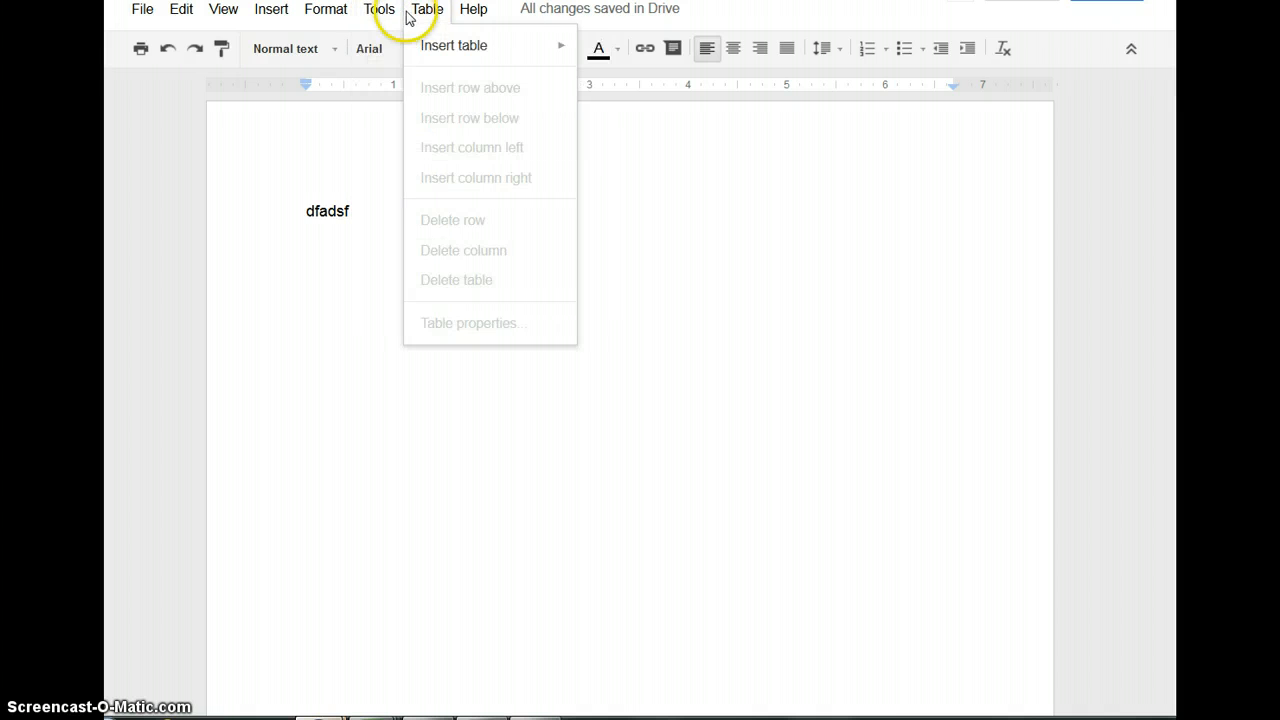
pyautogui.click(386, 16)
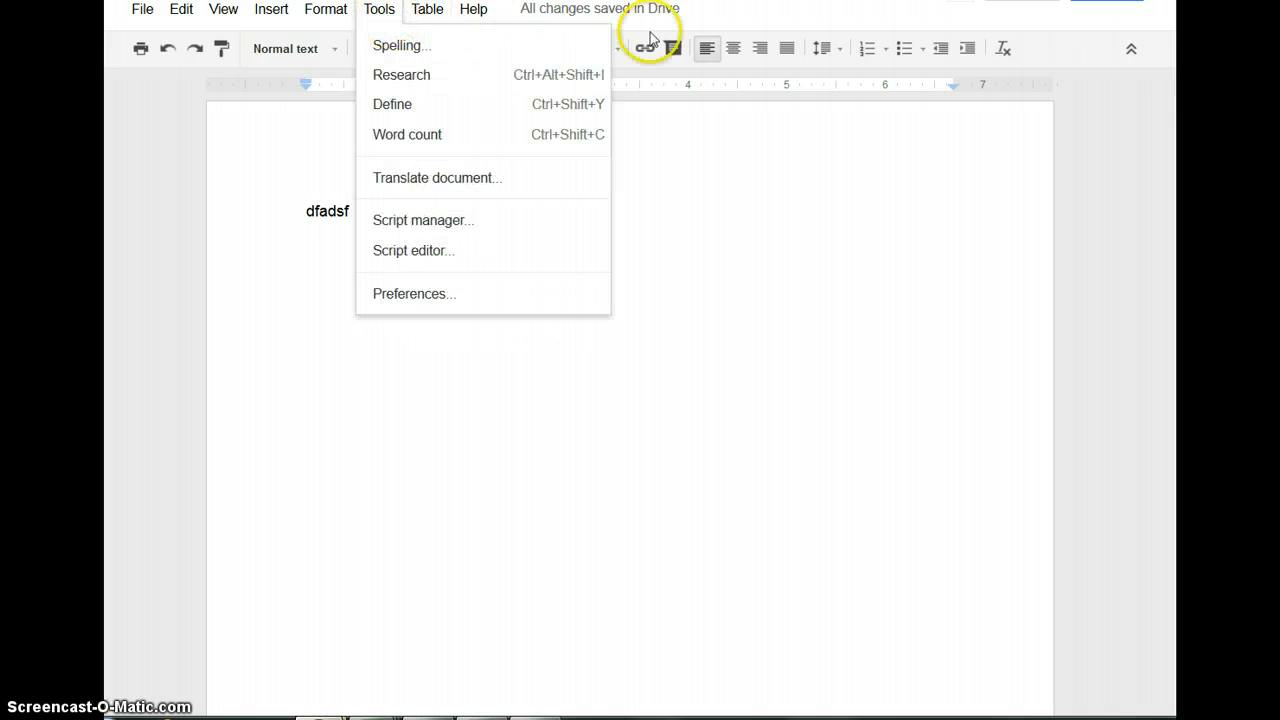
pyautogui.hotkey('alt', '/')
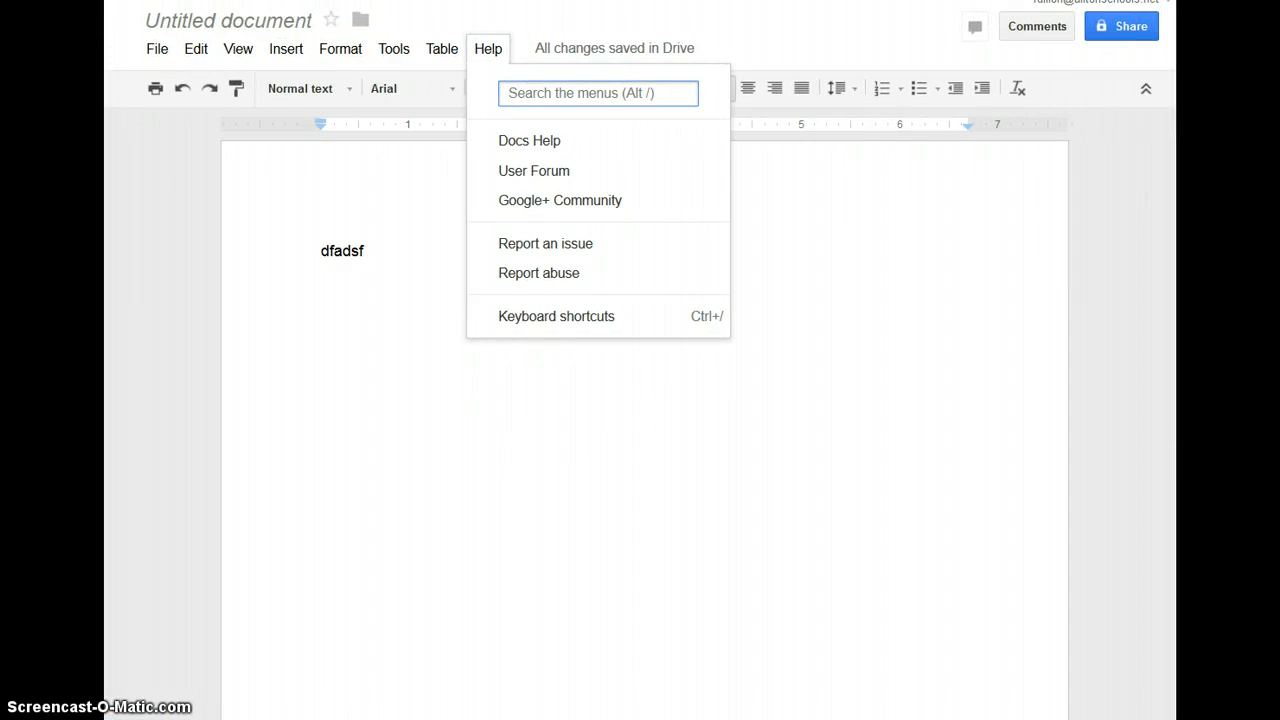
# Share the document without naming it, setting its visibility to Anyone with the link with Can view access.
pyautogui.click(1126, 20)
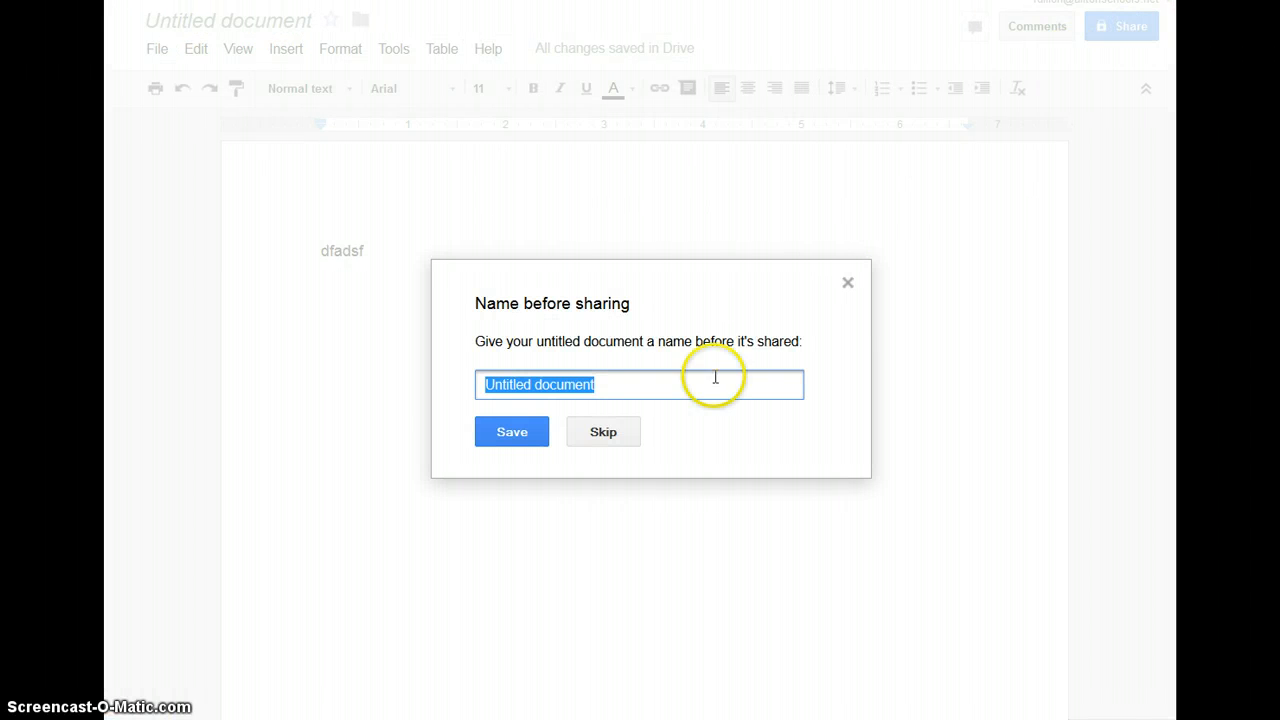
pyautogui.click(845, 285)
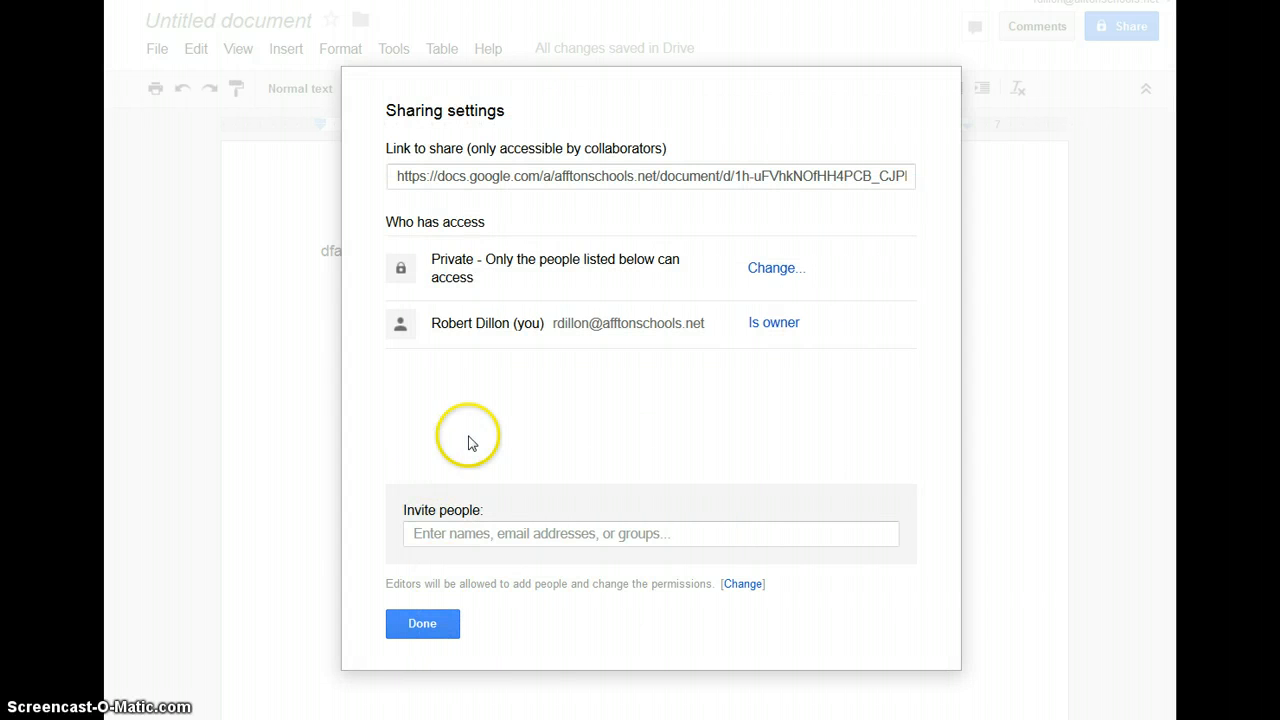
pyautogui.click(757, 269)
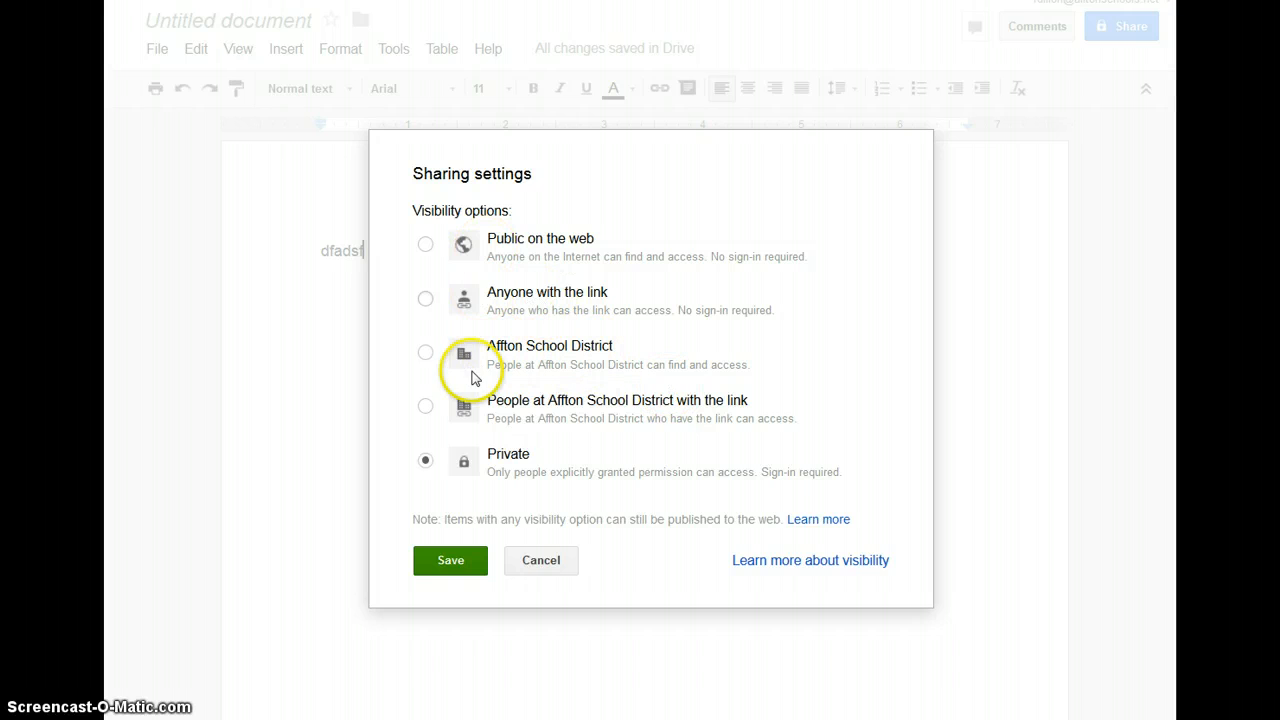
pyautogui.click(426, 299)
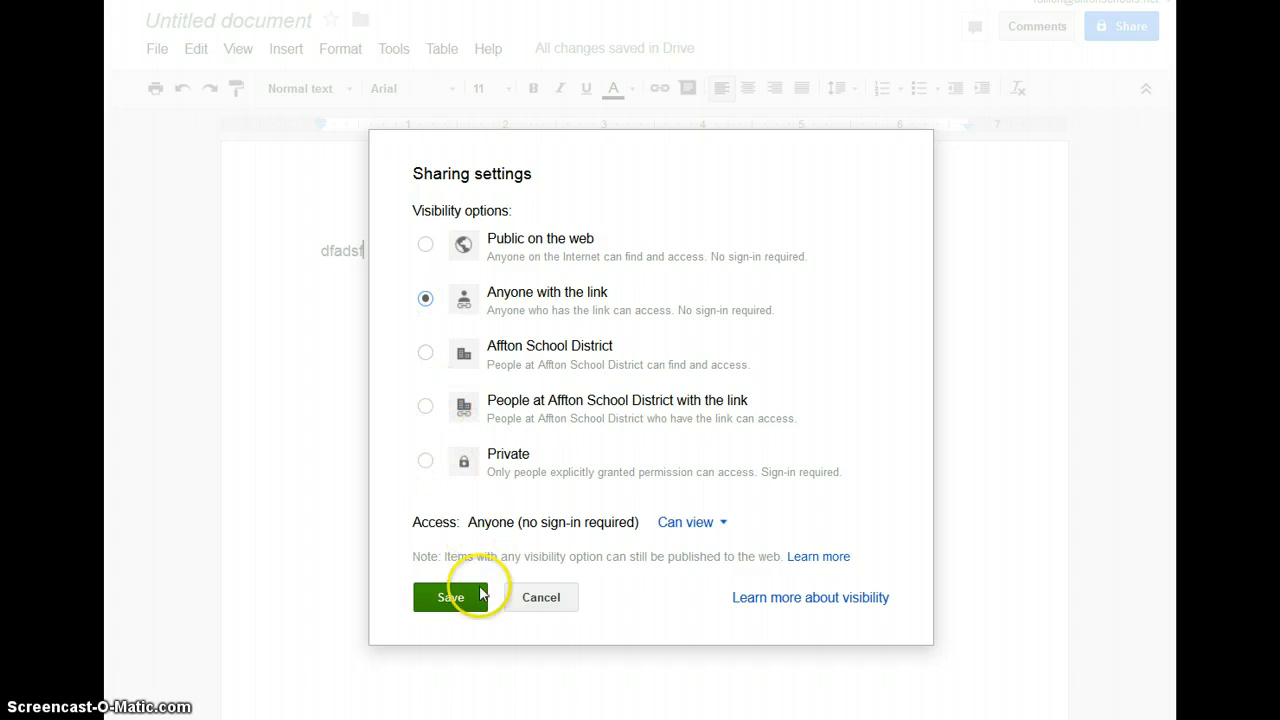
pyautogui.click(718, 528)
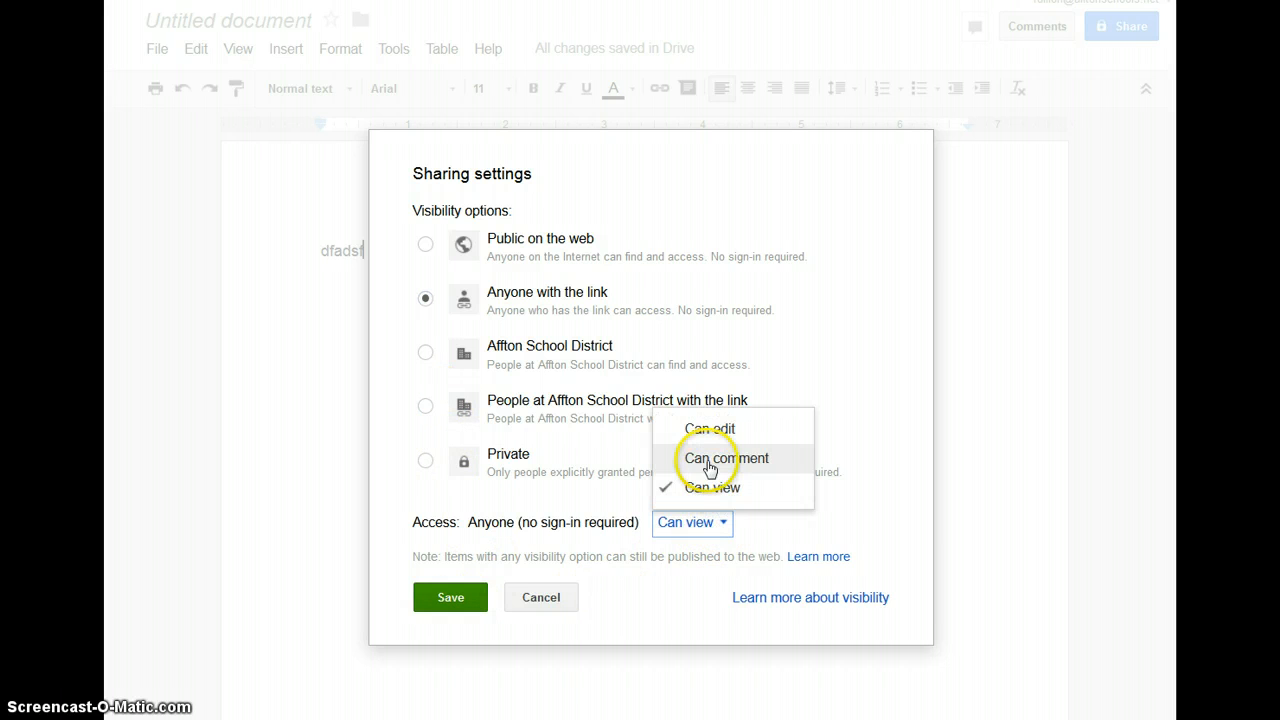
pyautogui.click(450, 595)
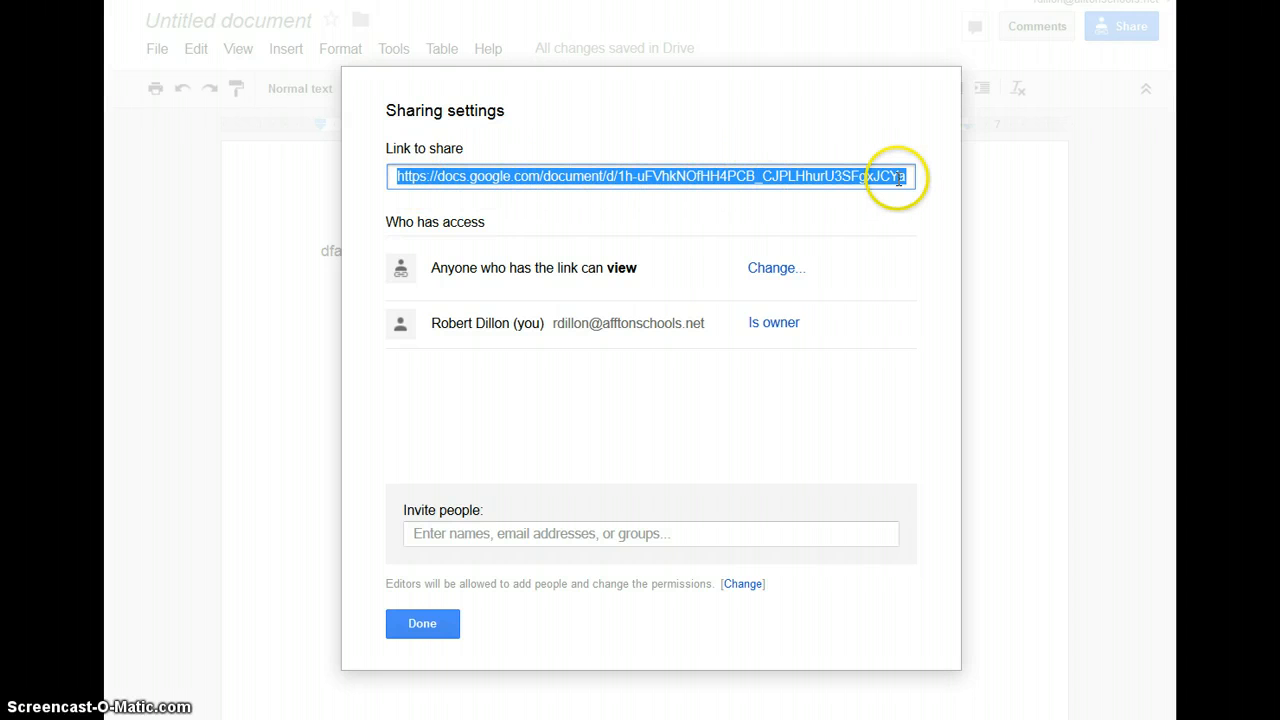
pyautogui.click(429, 636)
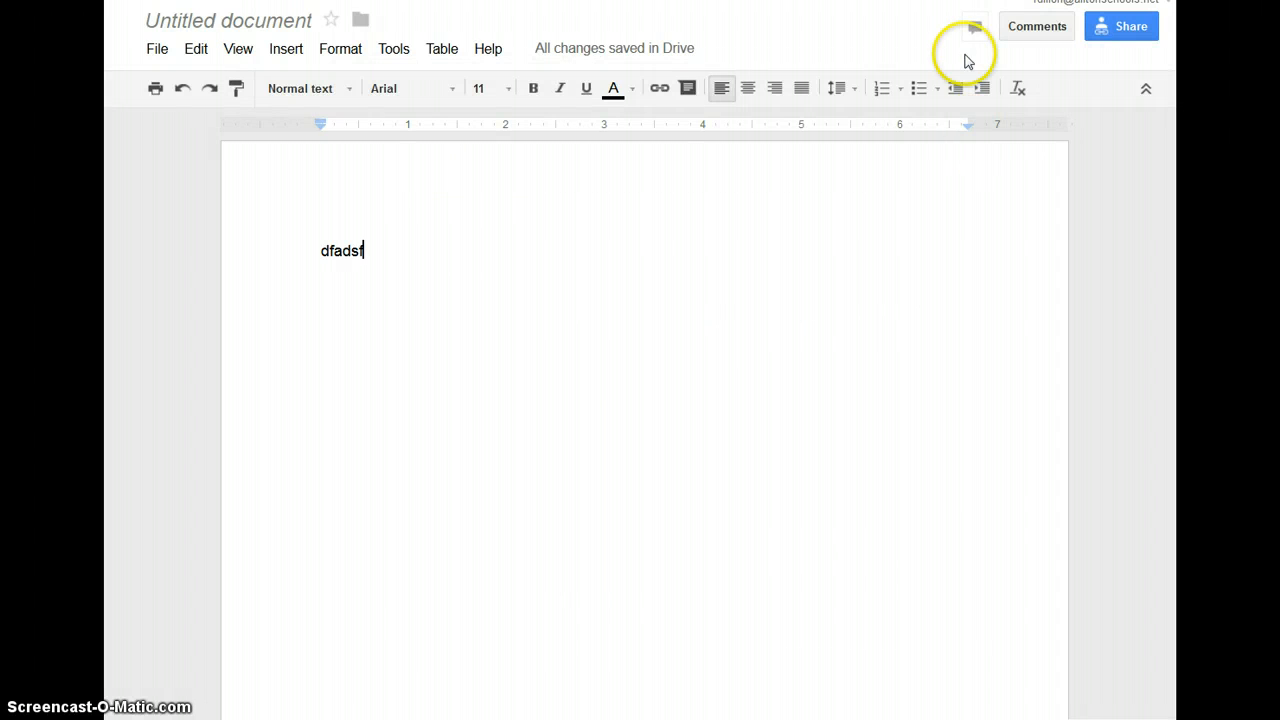
# Add the comment "adjkhakjdf" to the sample text in the document.
pyautogui.click(1033, 38)
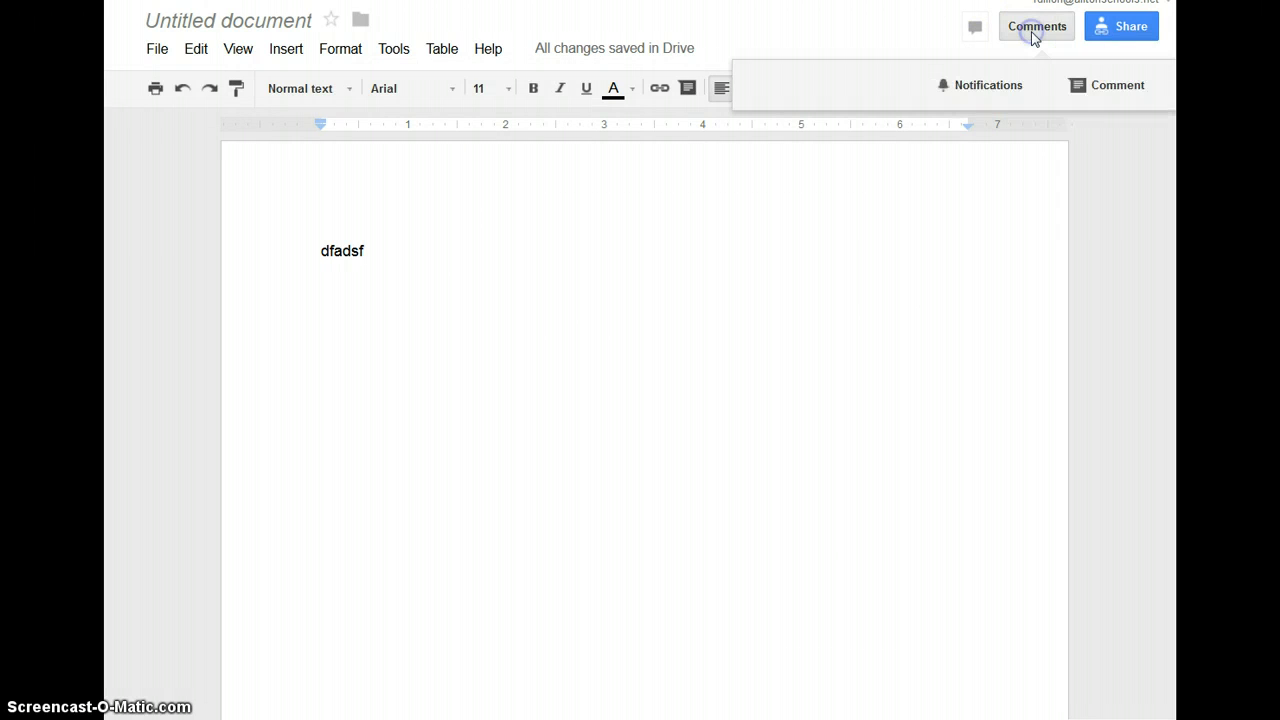
pyautogui.click(1106, 86)
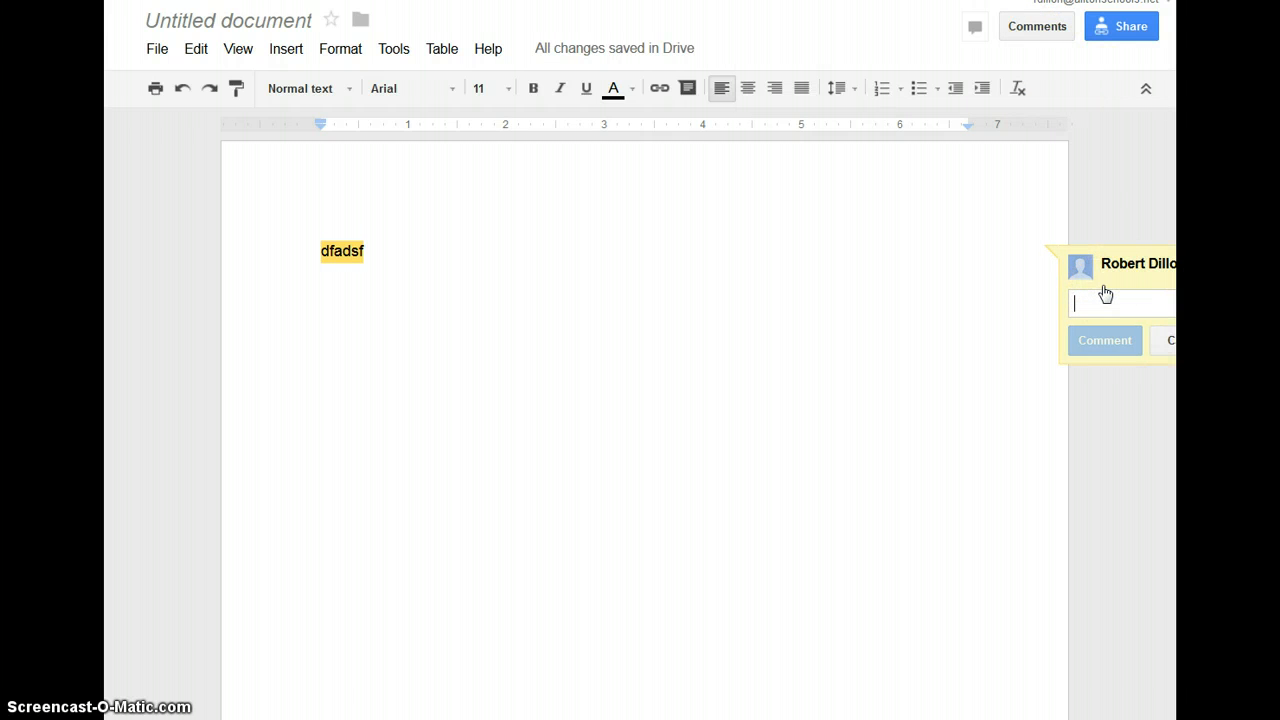
pyautogui.write('adjkhakjdf')
pyautogui.click(1113, 345)
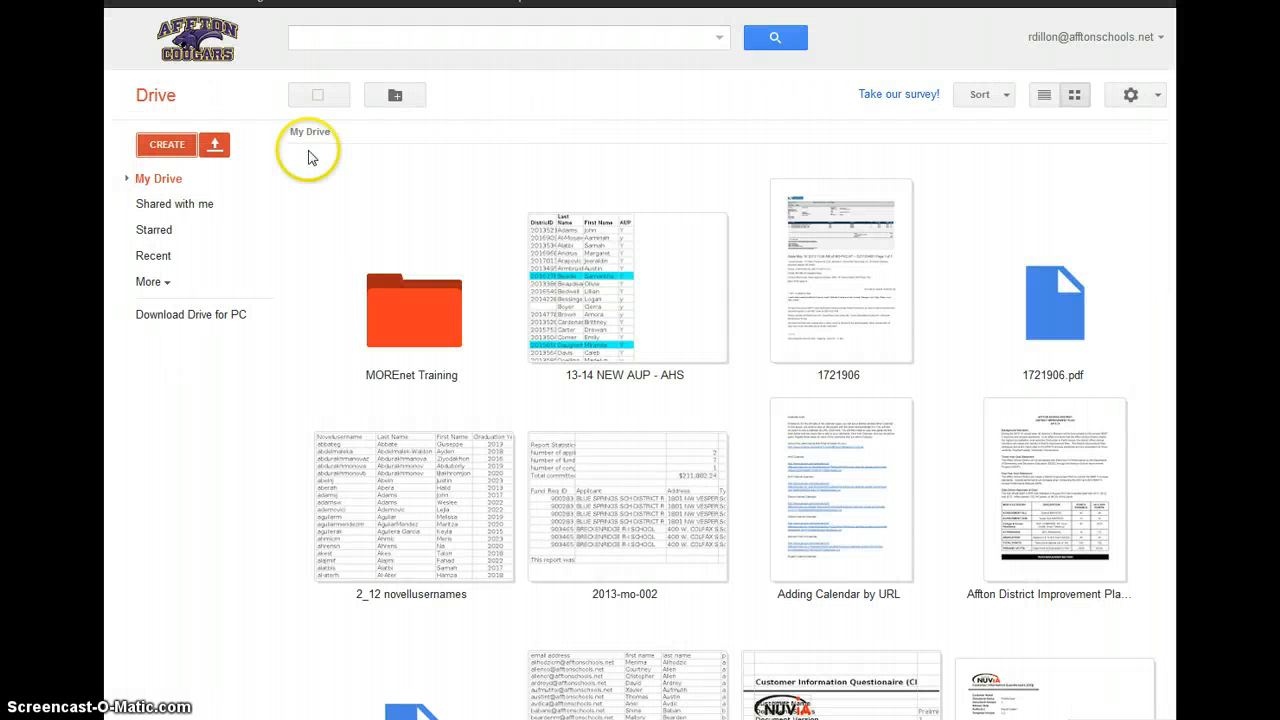
# Create a new presentation from My Drive and apply the Biz theme.
pyautogui.click(172, 144)
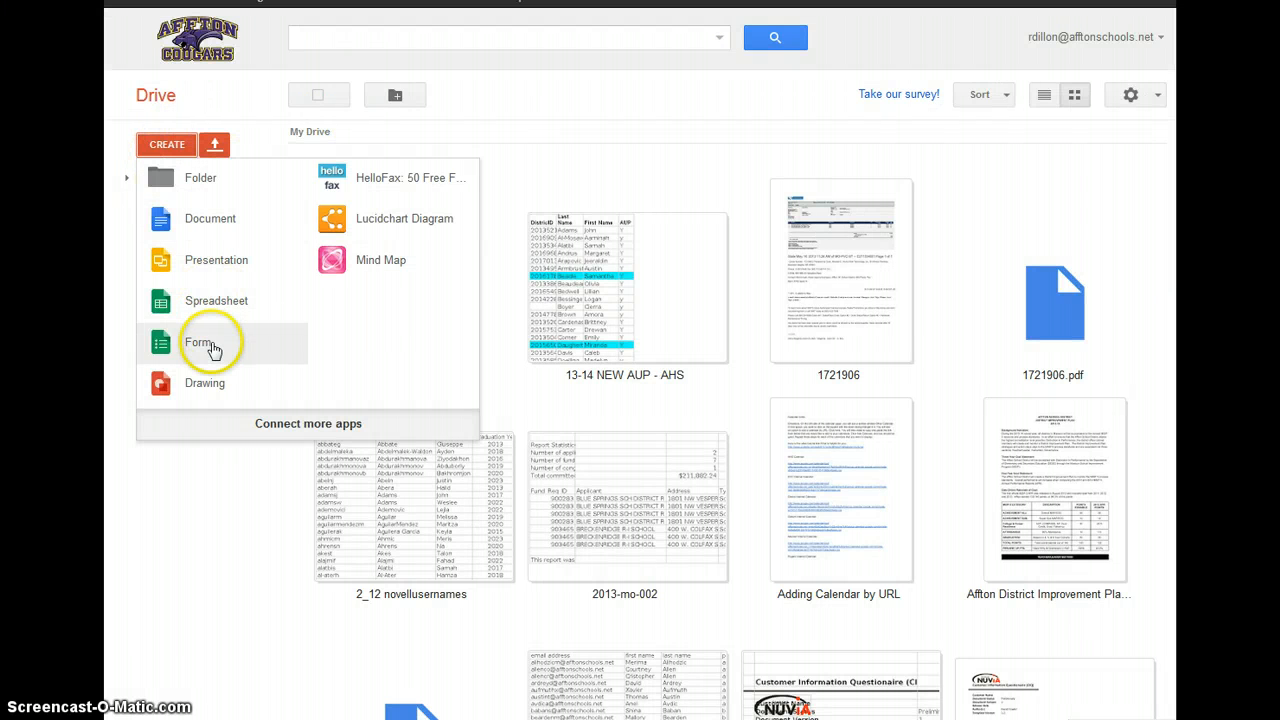
pyautogui.click(208, 264)
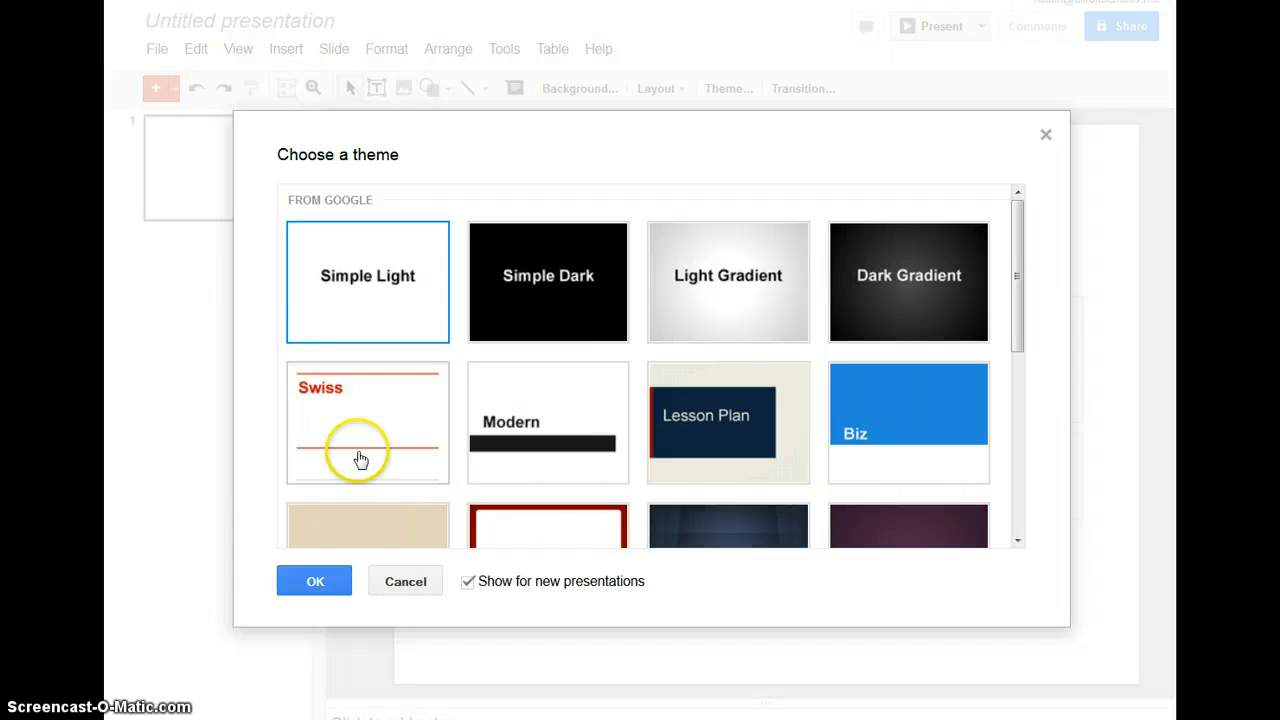
pyautogui.click(857, 426)
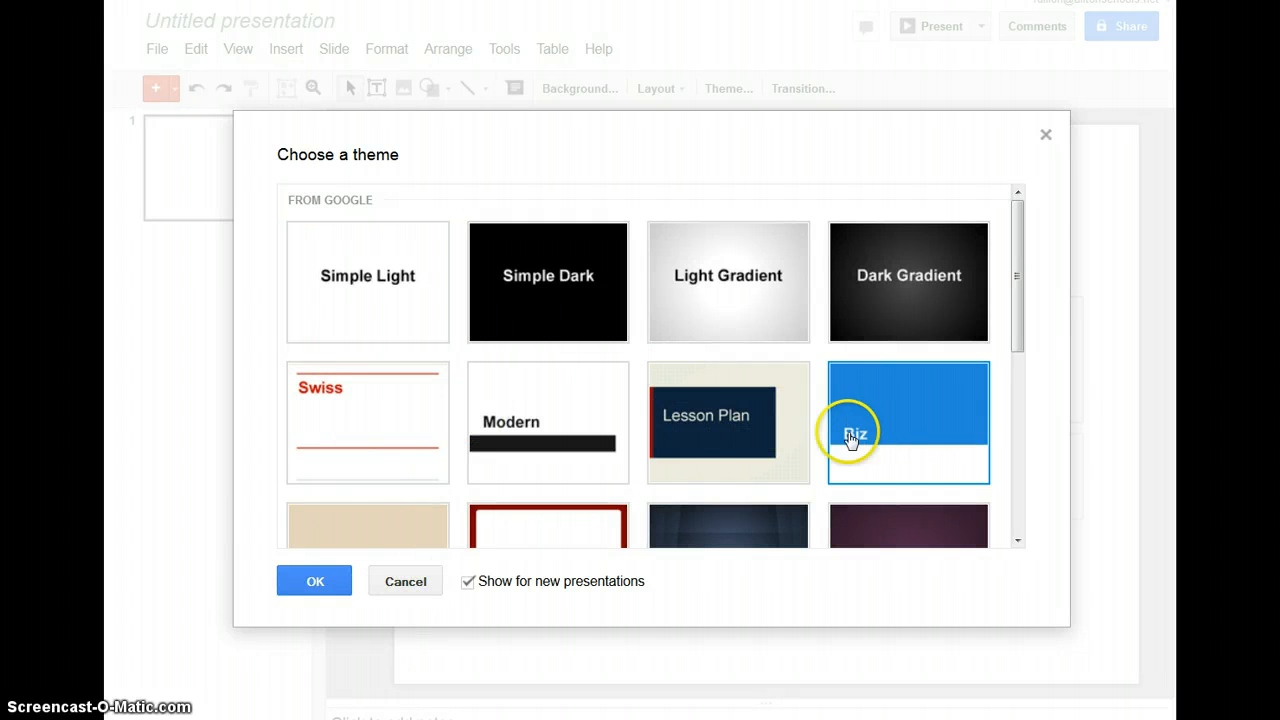
pyautogui.click(315, 580)
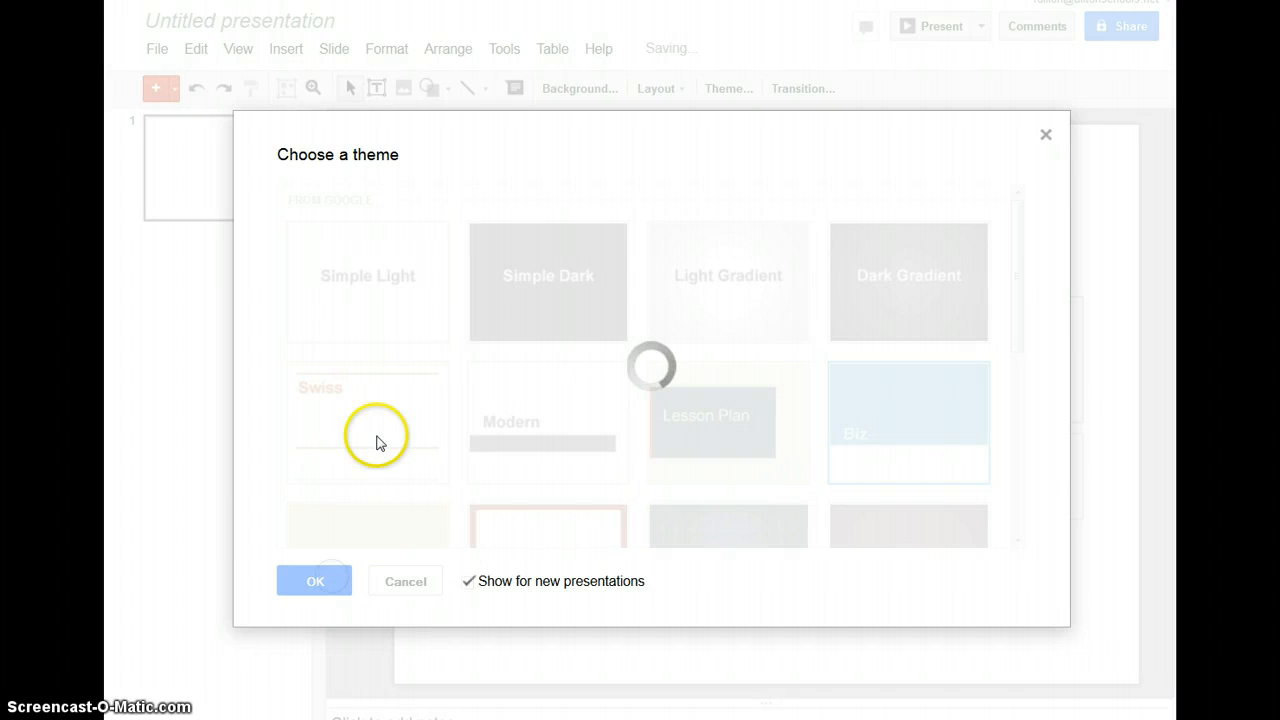